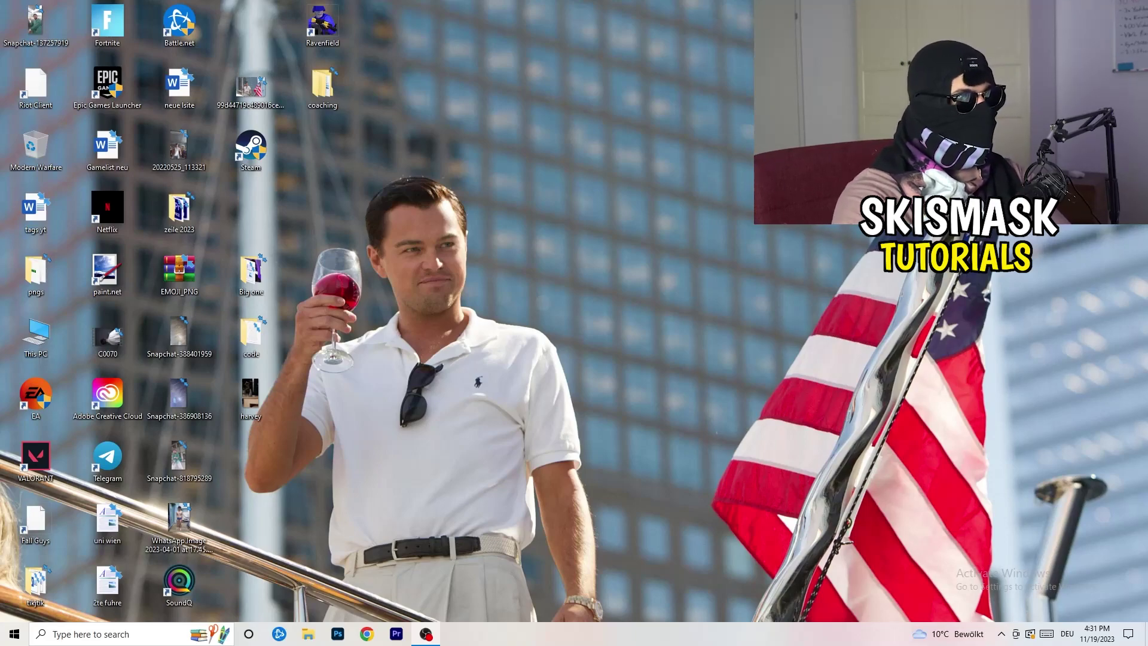
- Launch NVIDIA Control Panel from the desktop's right-click menu
right_click(616, 214)
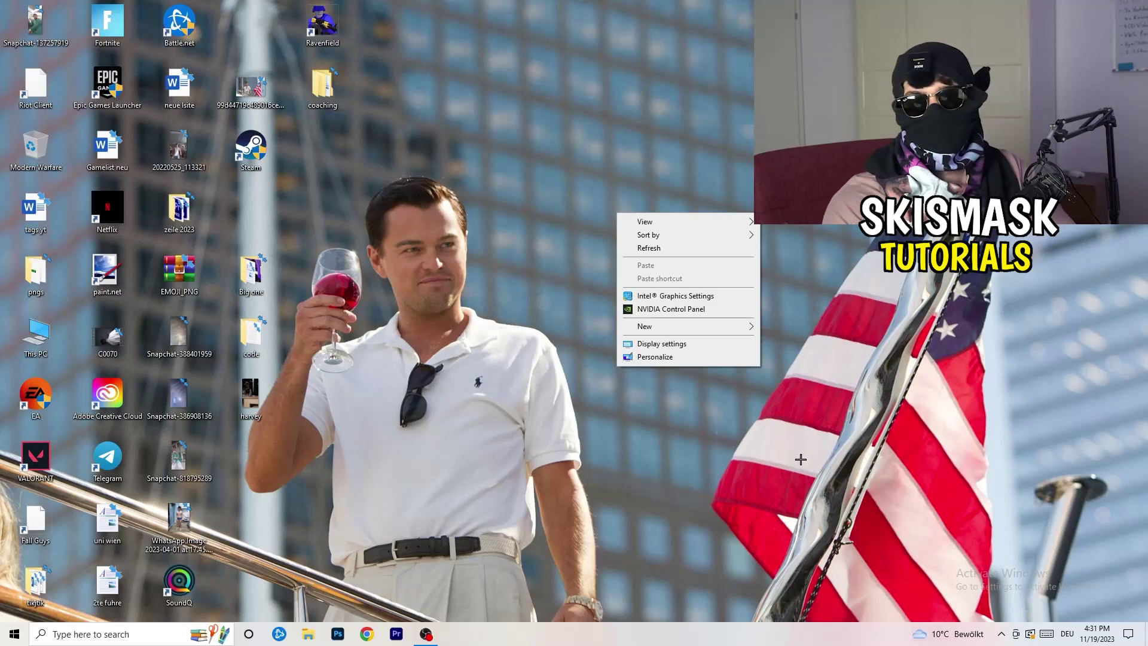
click(671, 308)
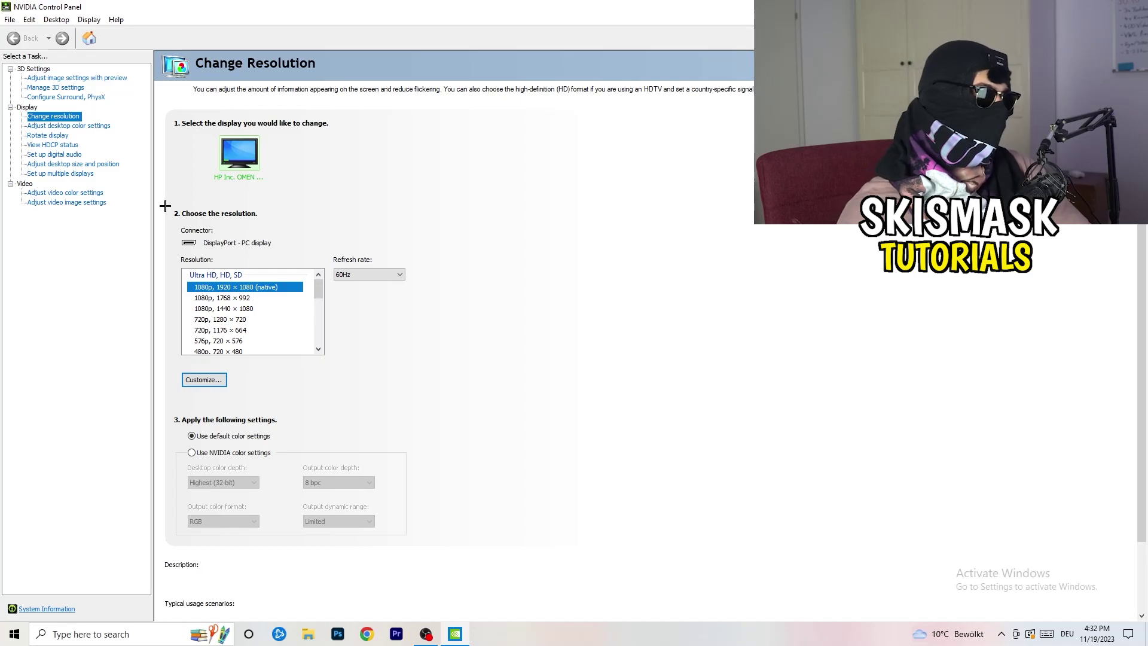
- Start a new custom resolution and enter 1440 horizontal pixels by 1040 vertical lines
click(204, 379)
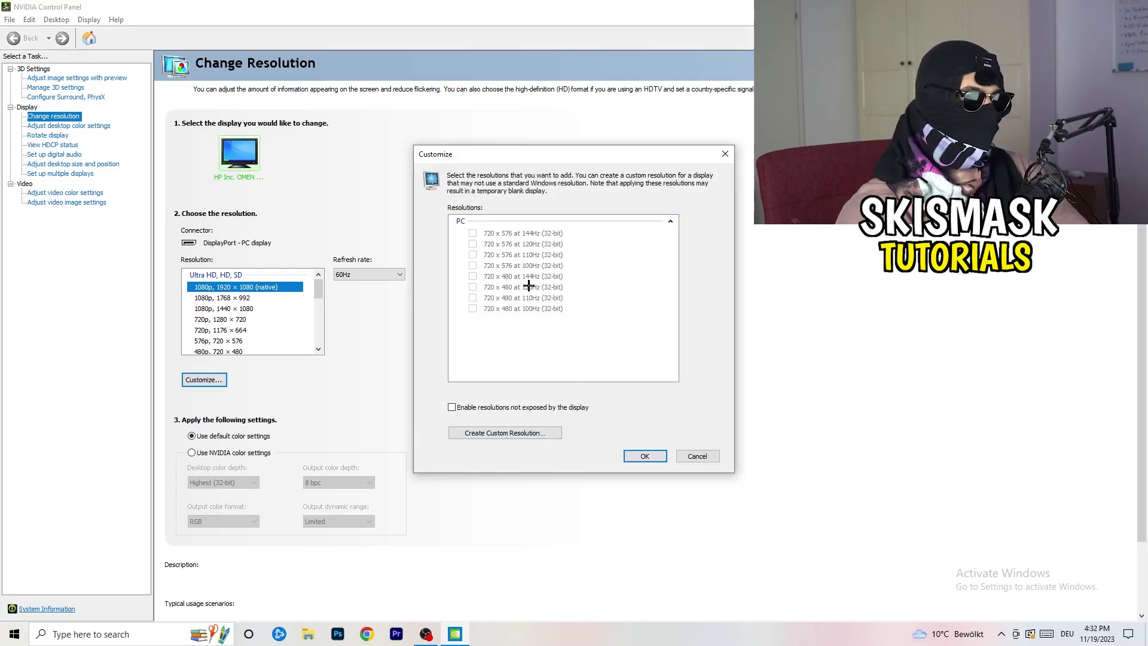
click(521, 432)
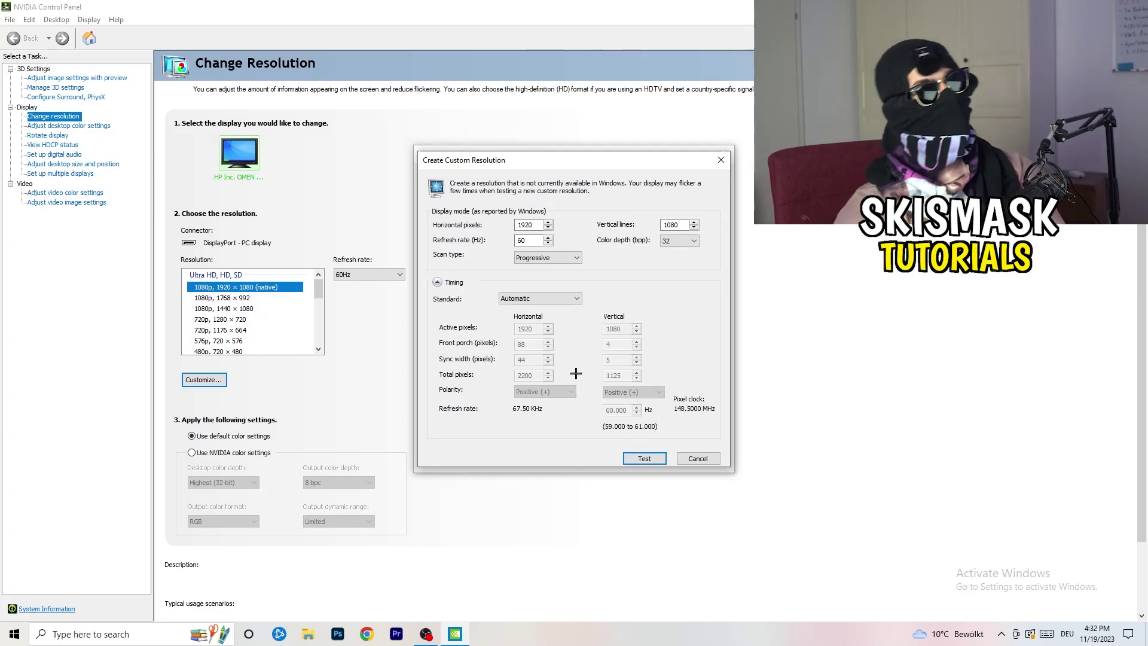
click(536, 227)
drag(536, 227, 500, 222)
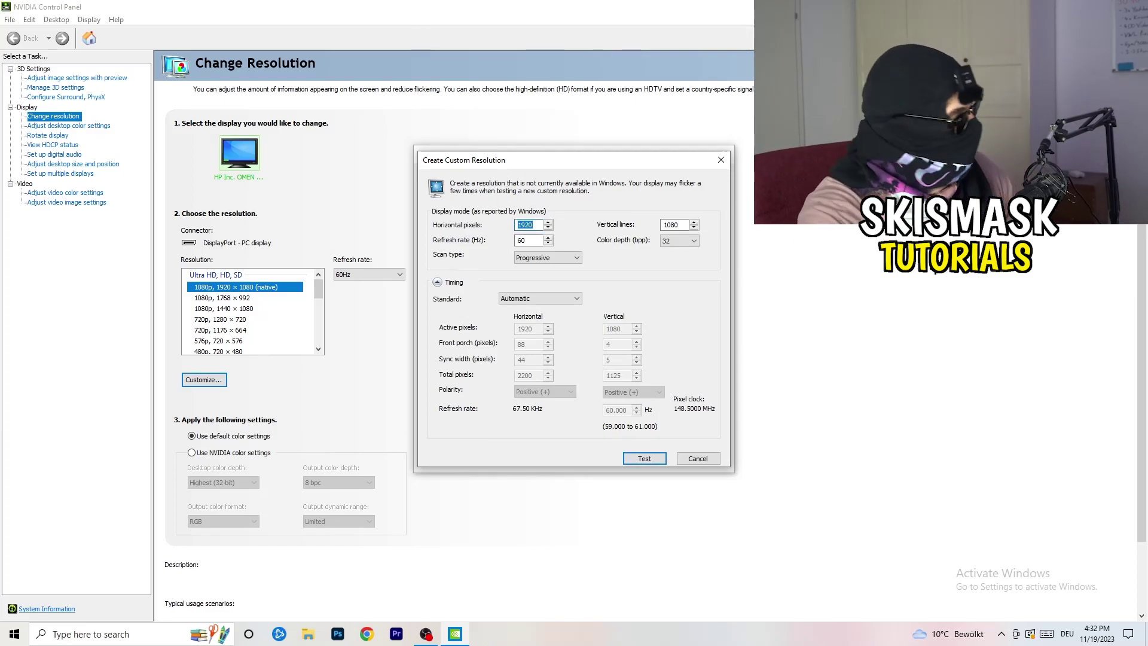
text(1140)
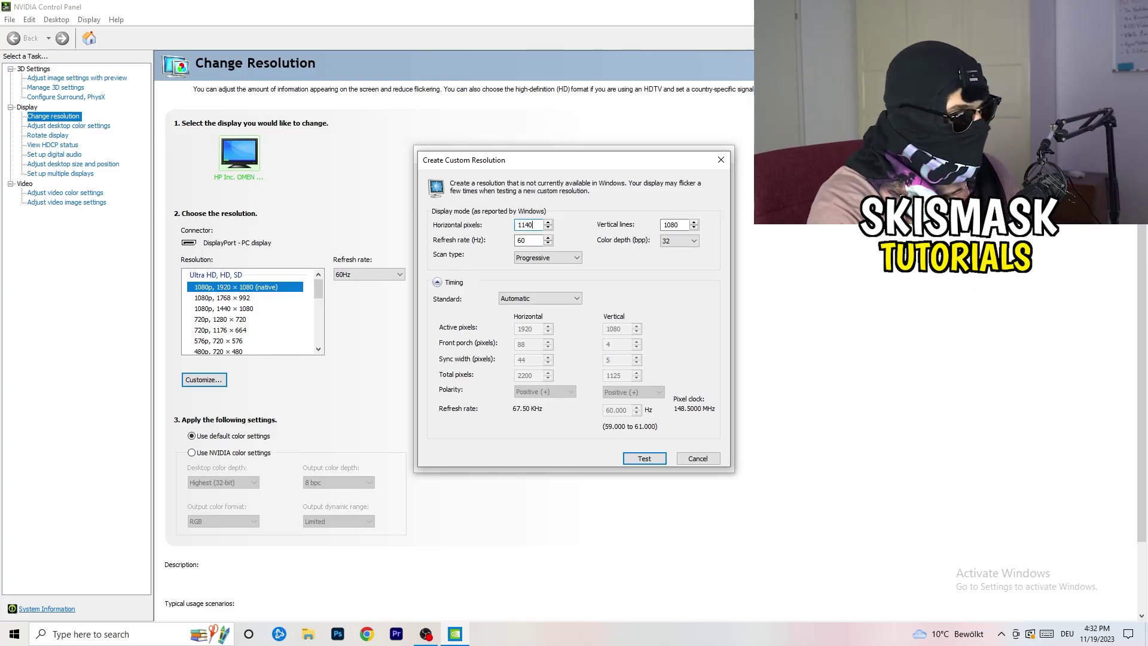
key(BackSpace)
key(BackSpace)
key(BackSpace)
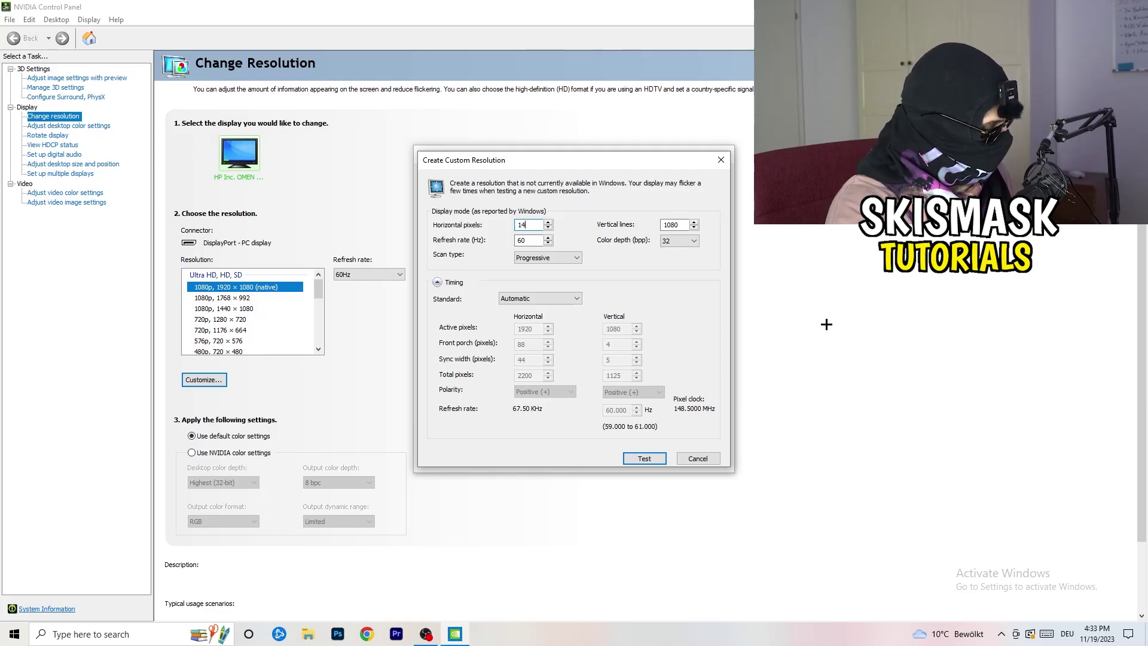
text(440)
double_click(671, 225)
text(10)
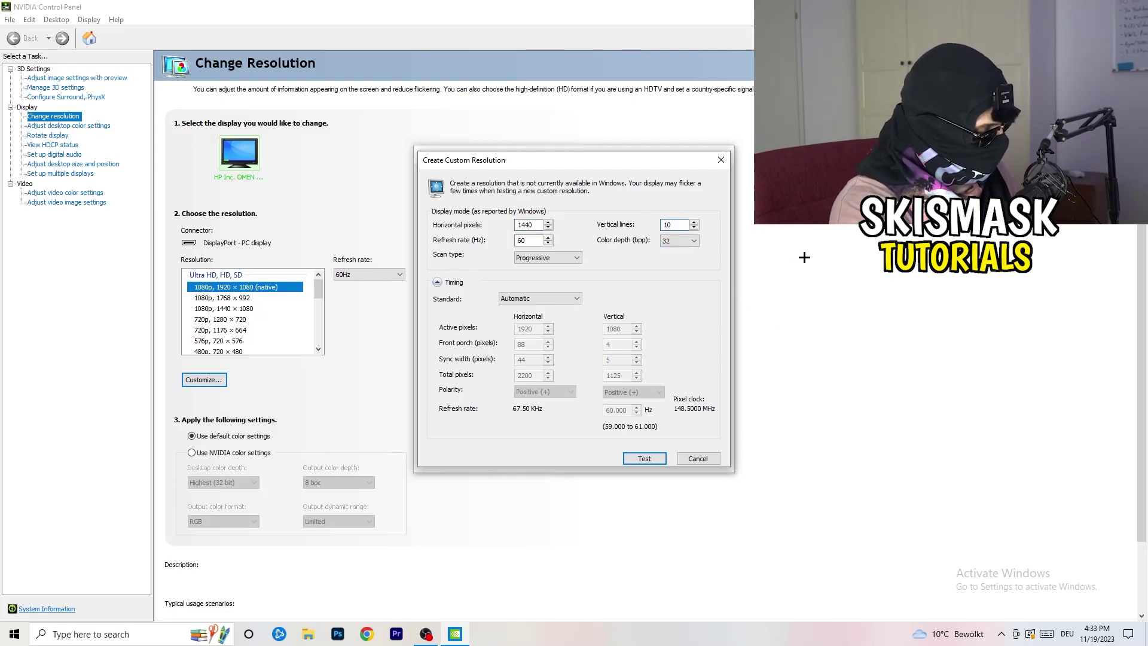
text(40)
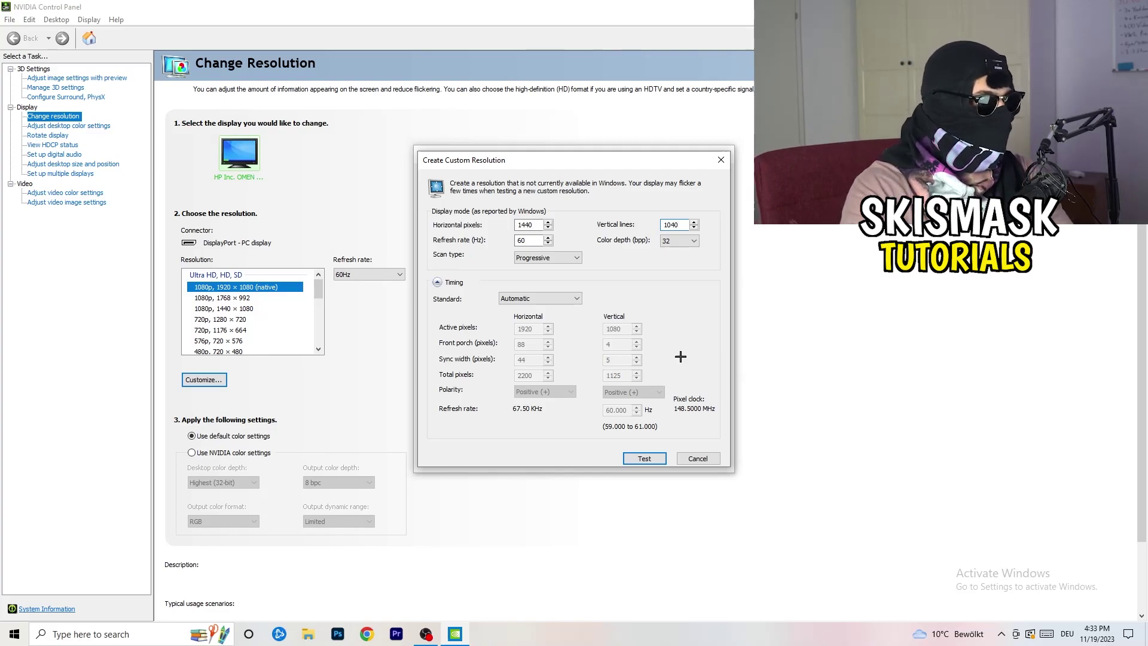
- Keep progressive scanning and set the timing standard to CVT reduced blank
click(545, 257)
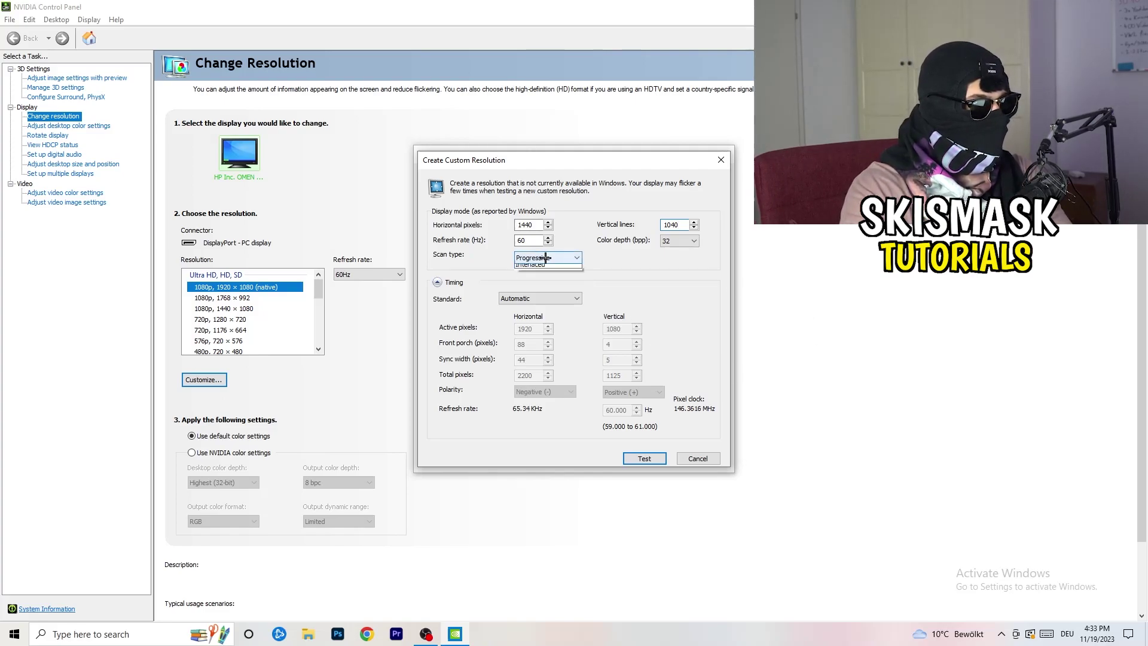
click(622, 257)
click(554, 298)
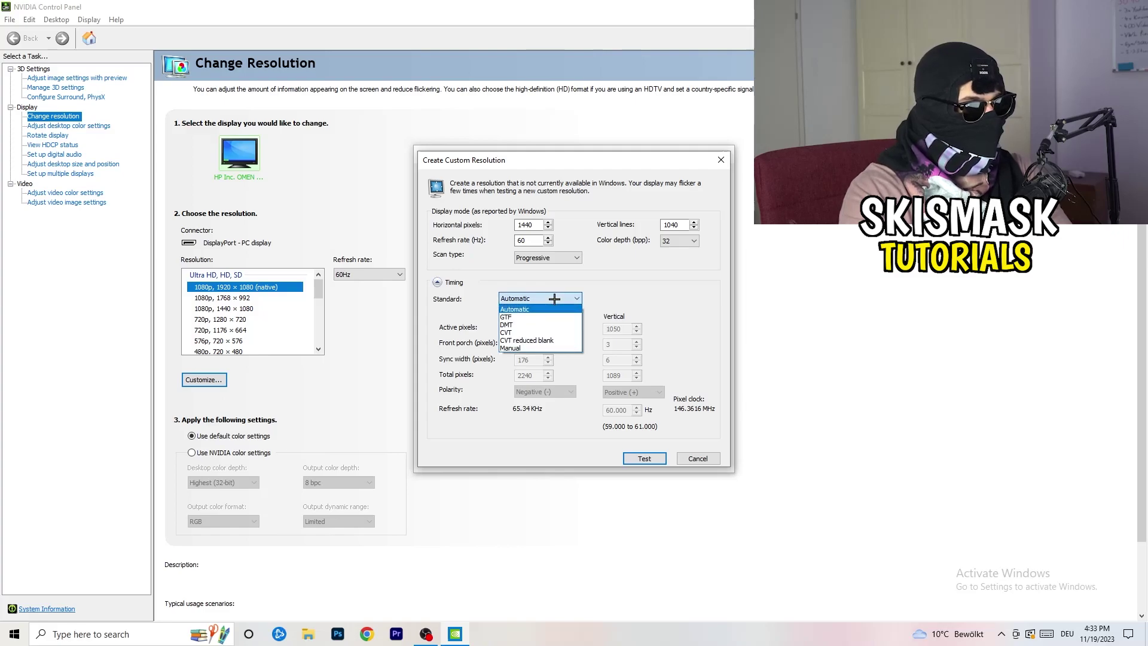
click(633, 306)
click(535, 300)
click(670, 297)
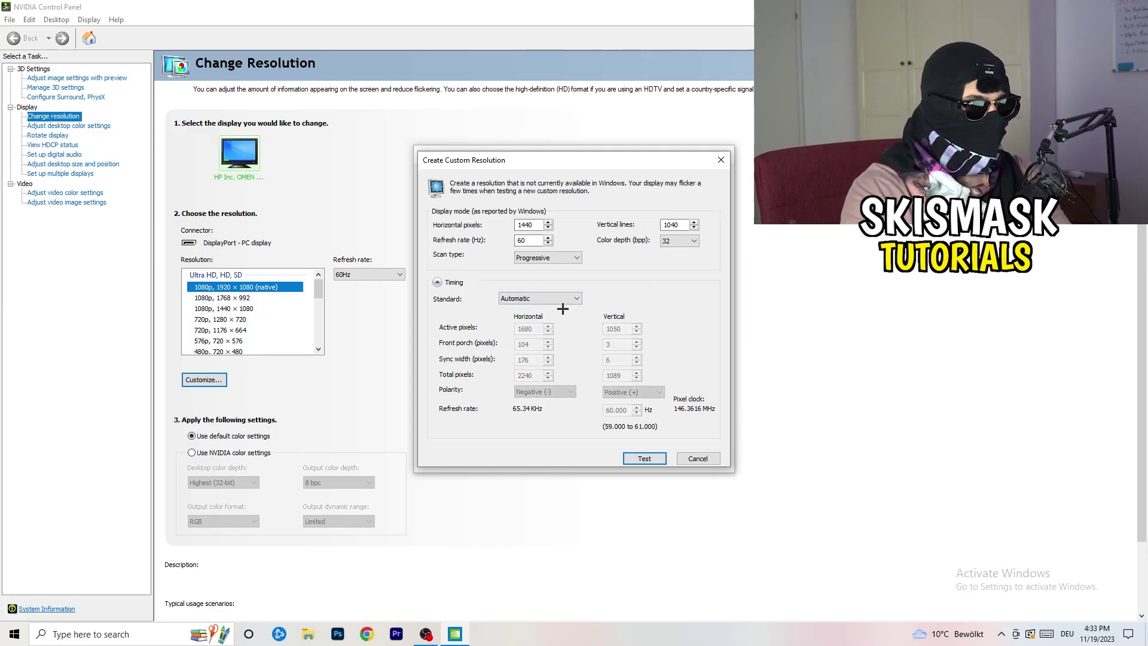
click(536, 298)
click(542, 327)
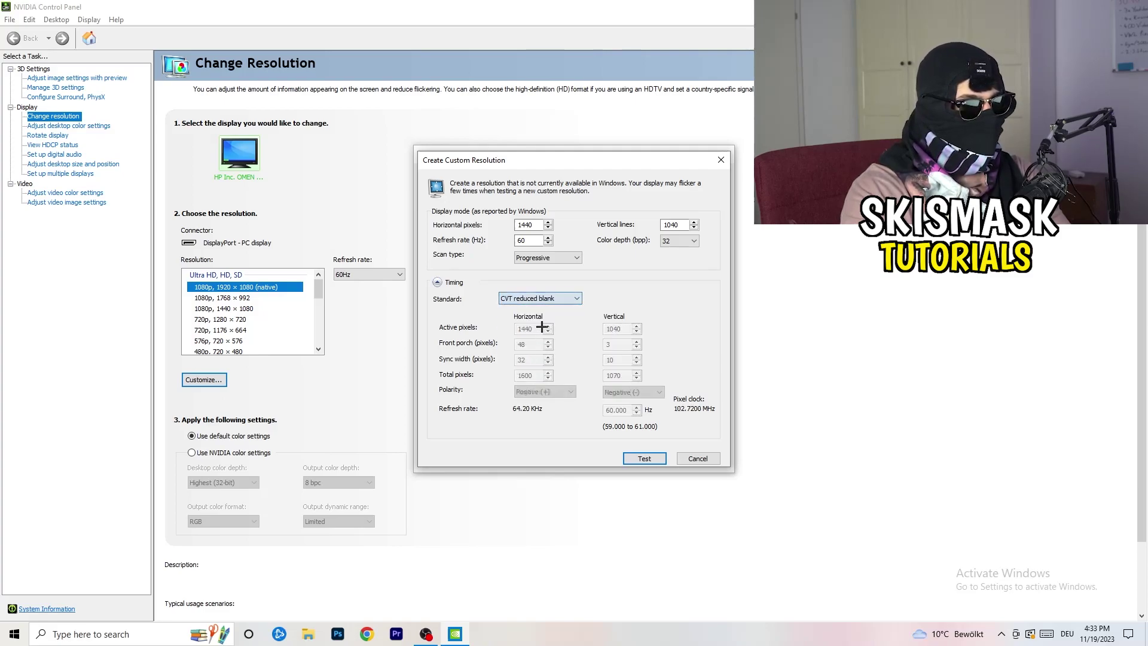
- Close the custom resolution dialogs and exit NVIDIA Control Panel with Alt+F4
click(723, 157)
click(725, 154)
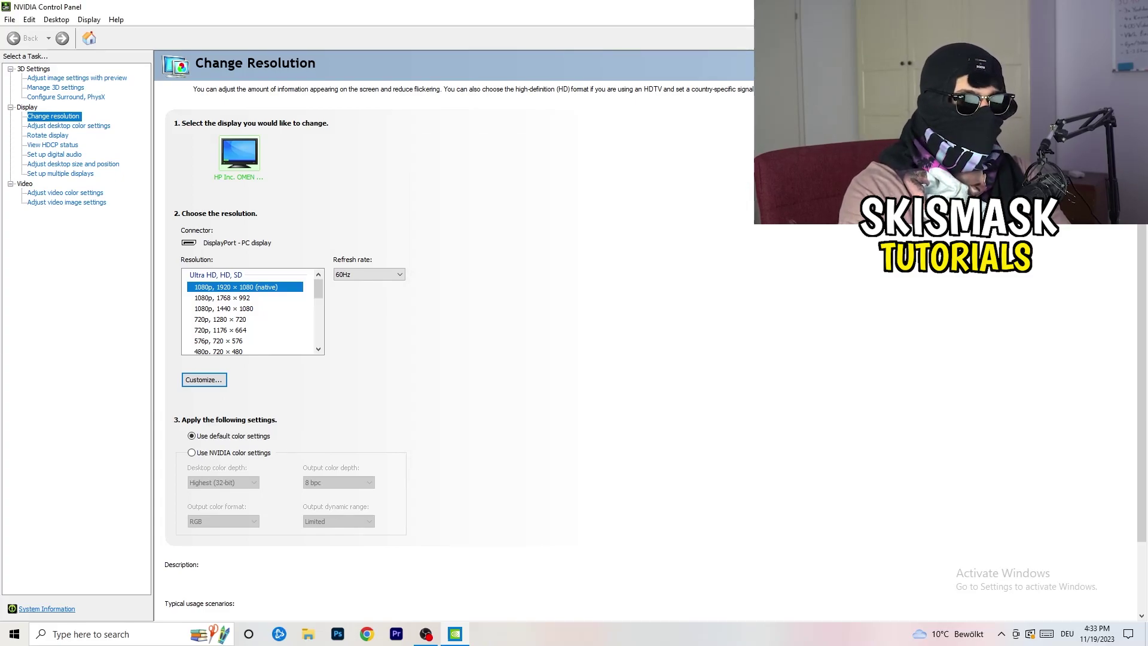
key(alt+F4)
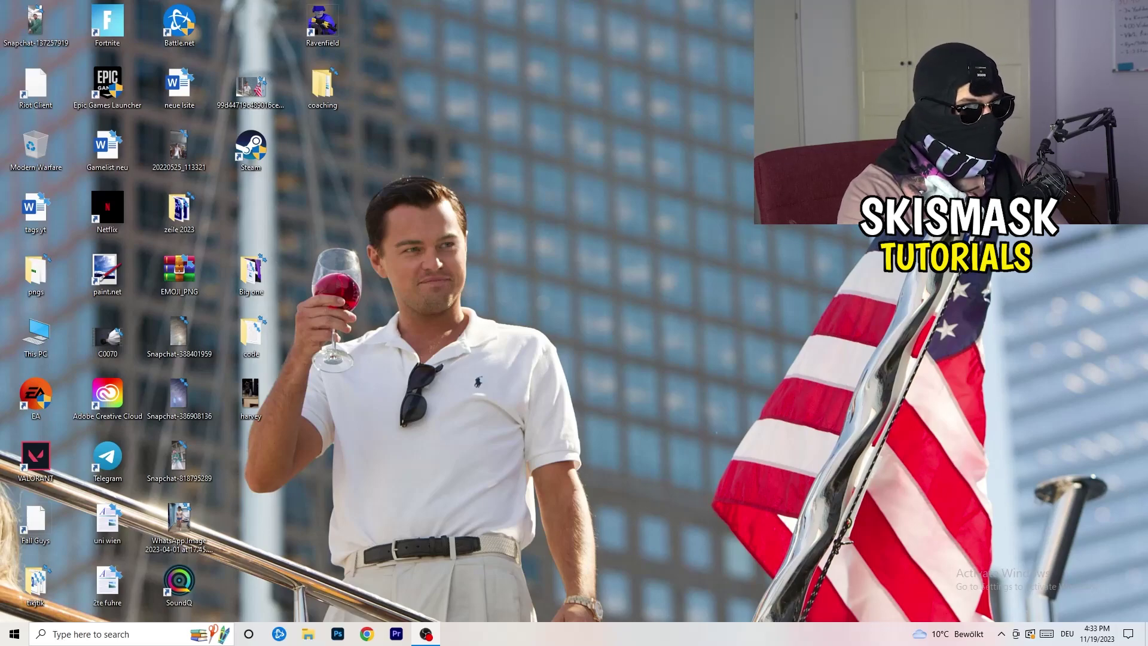
- Open Windows Settings from the Start menu and go to System's Display page
click(14, 634)
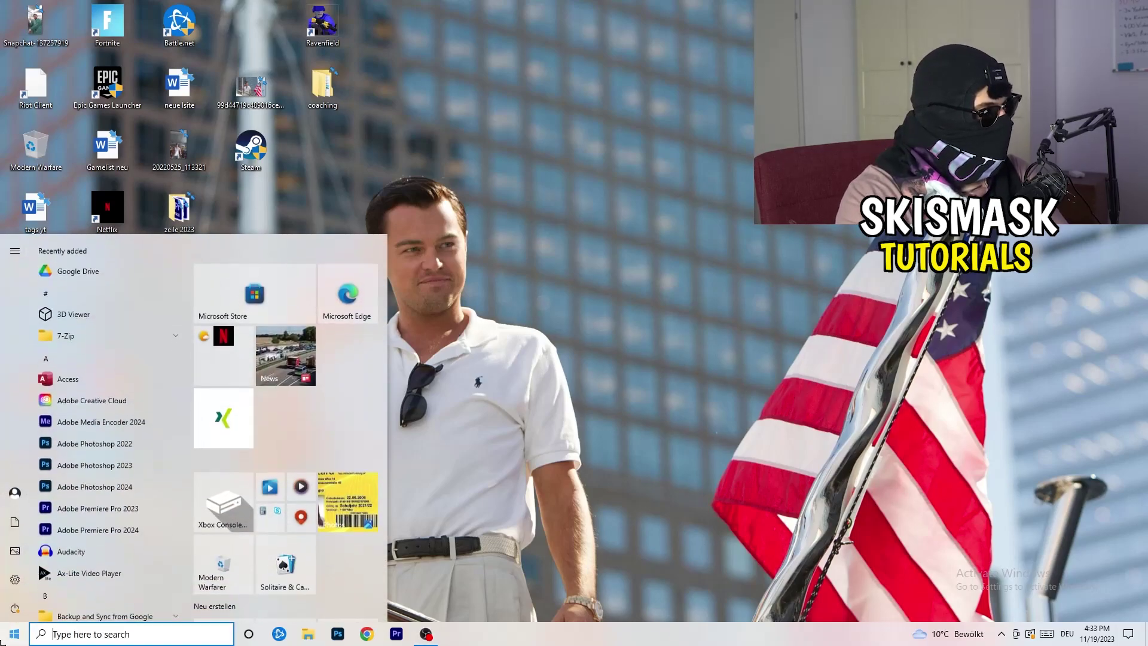
click(16, 579)
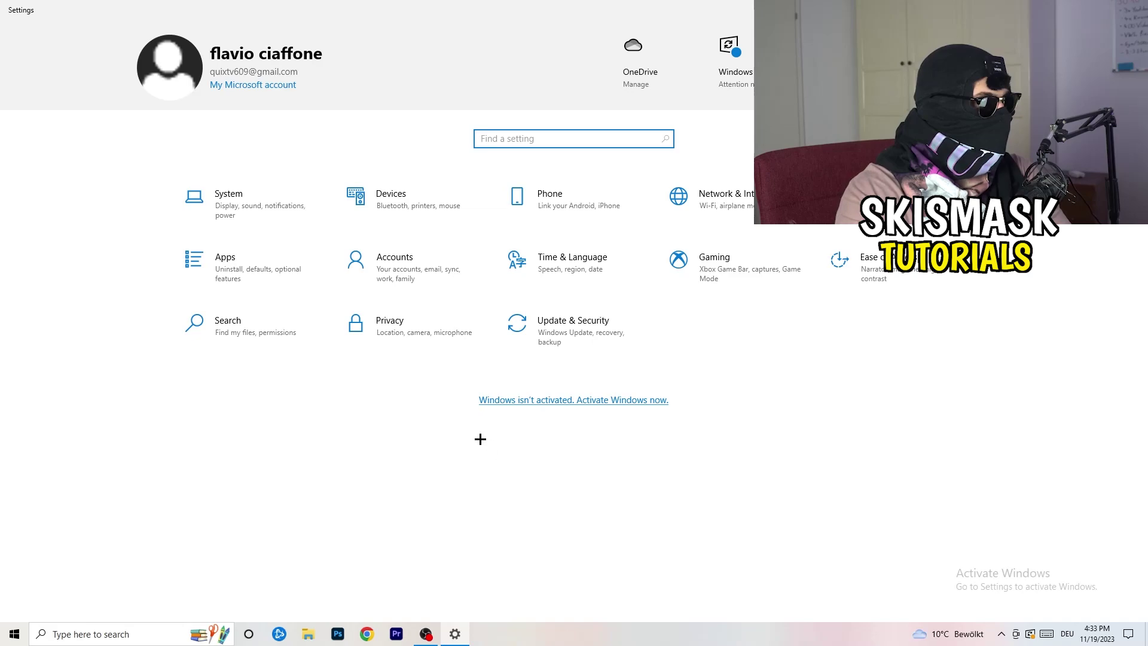
click(253, 217)
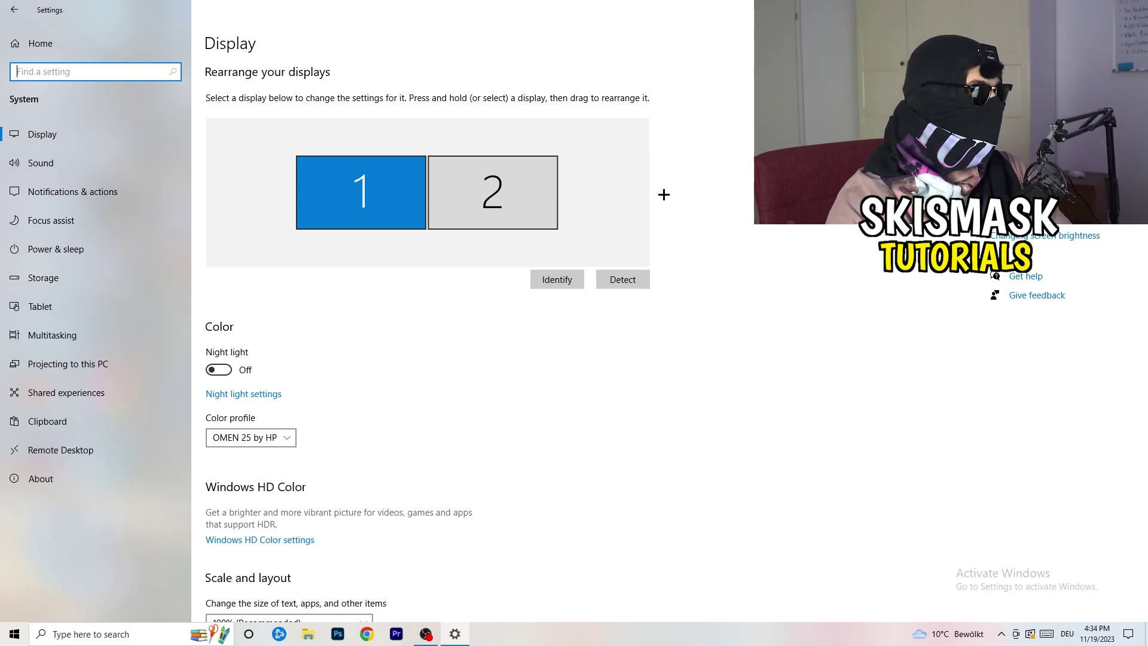
- Leave Scale and layout at 100% (Recommended), then return to the Settings home page
scroll(387, 299, down, 5)
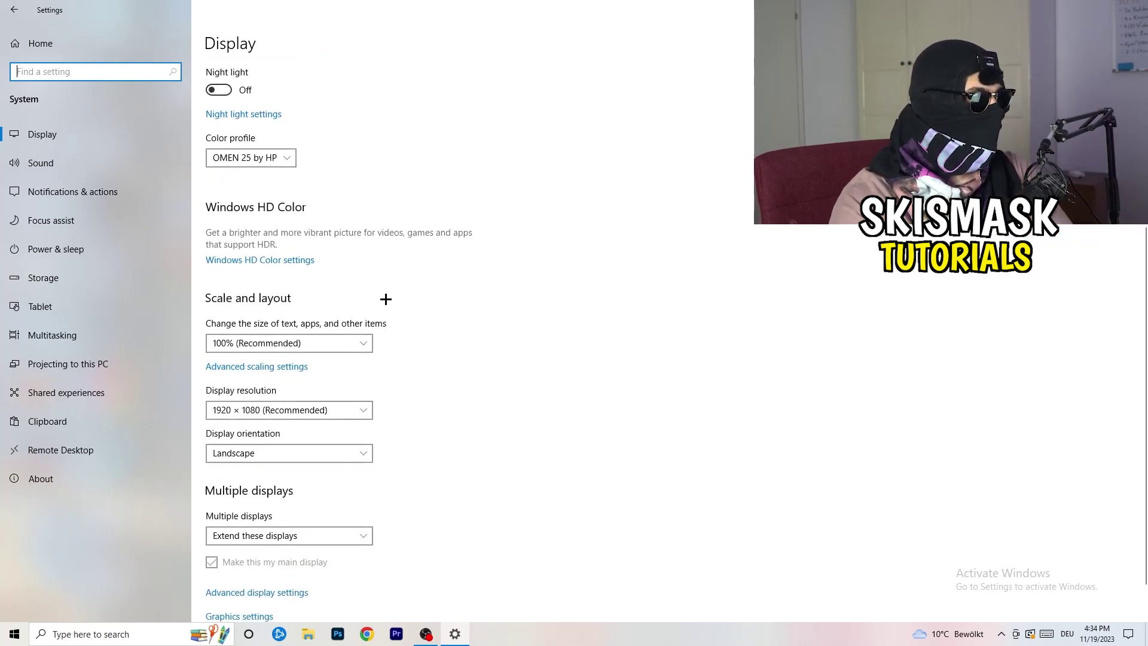
click(264, 157)
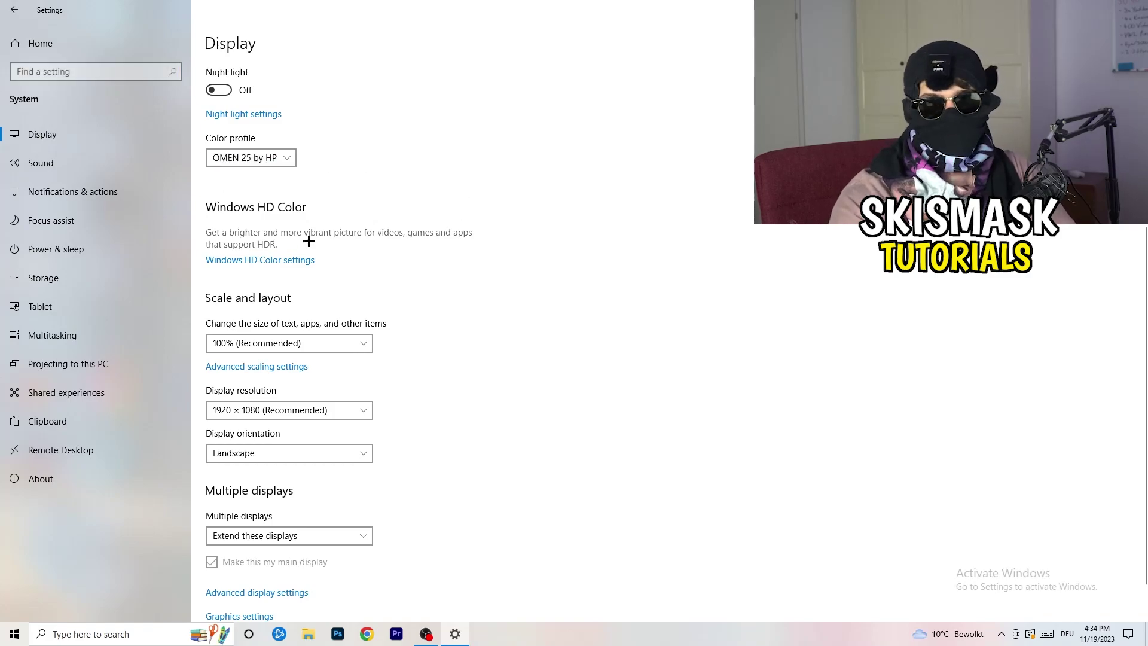
scroll(238, 265, down, 1)
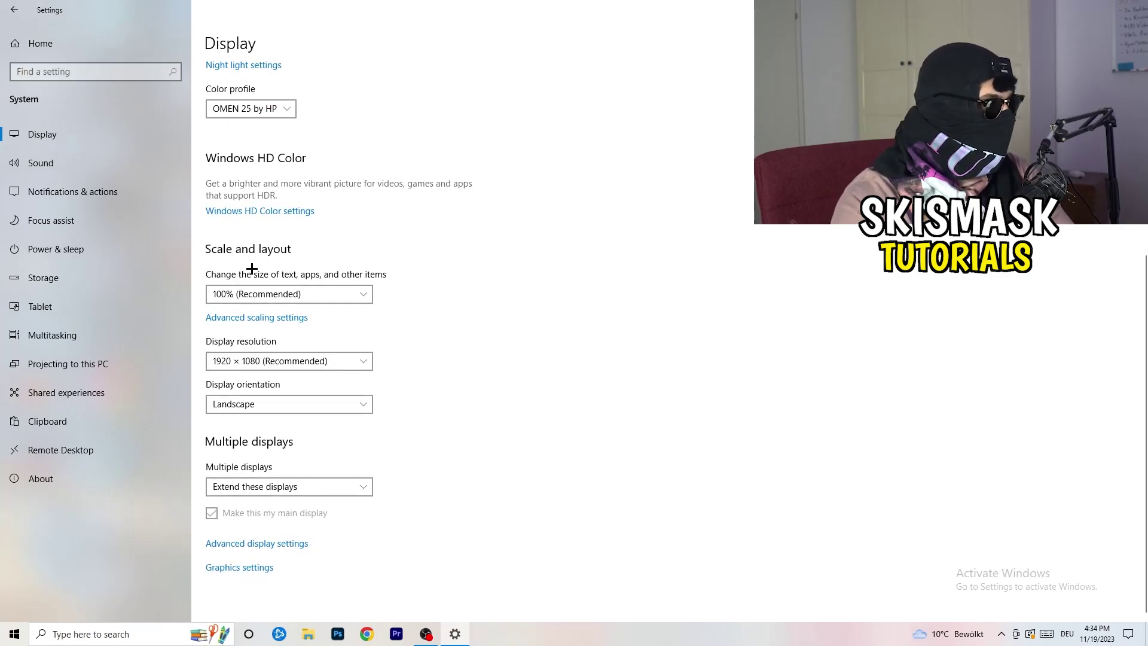
click(358, 290)
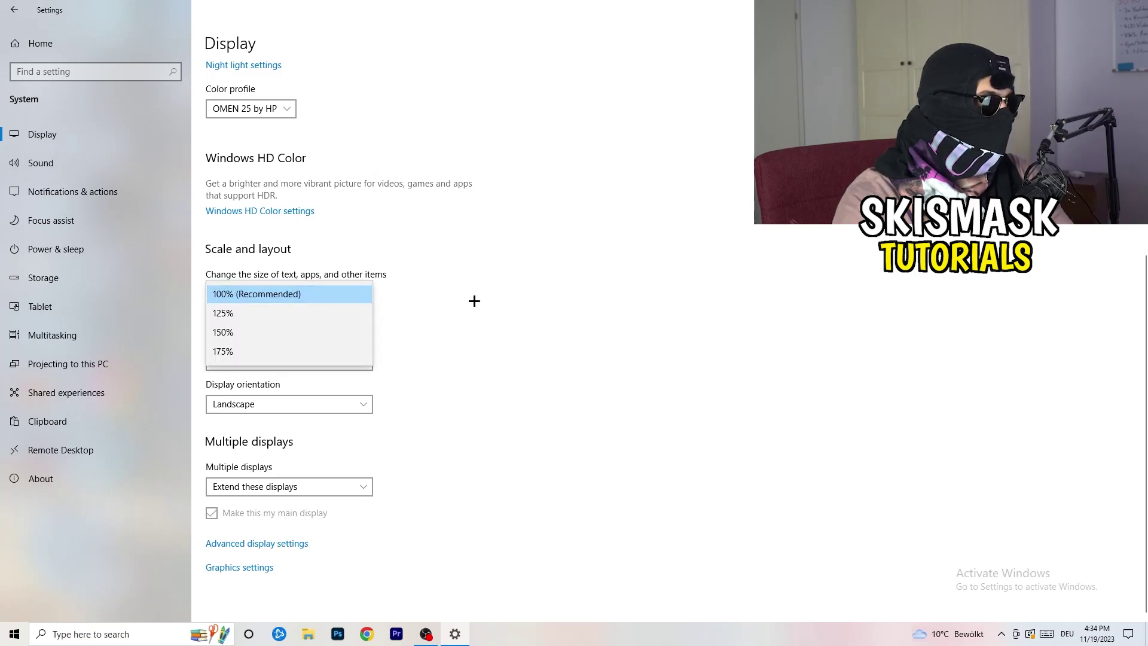
click(562, 281)
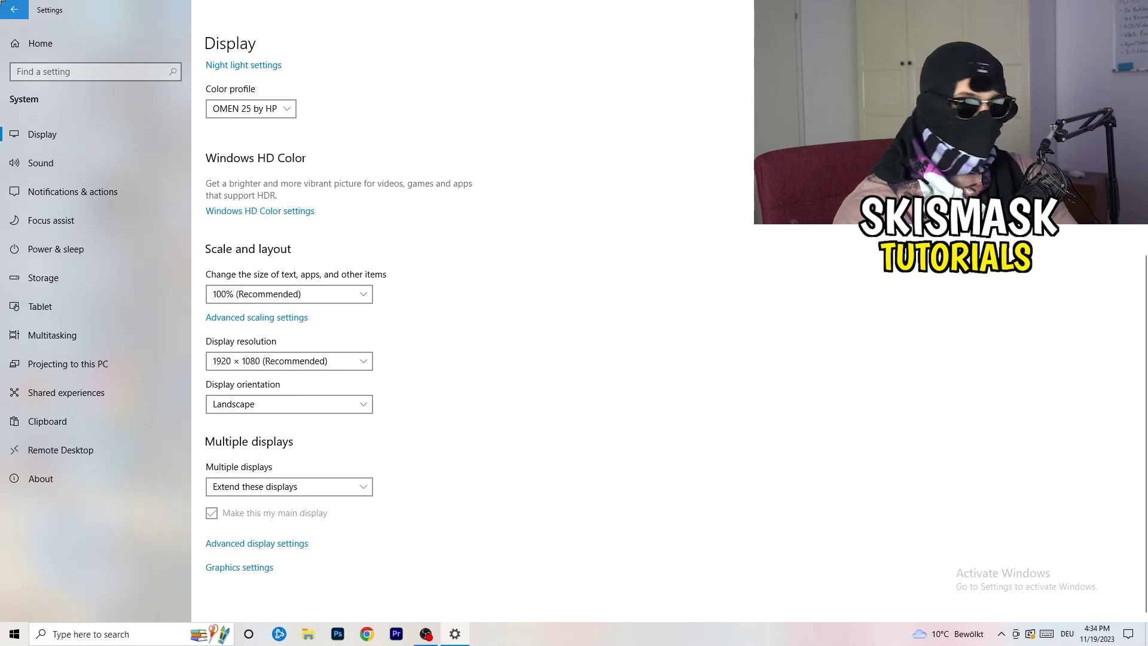
click(13, 9)
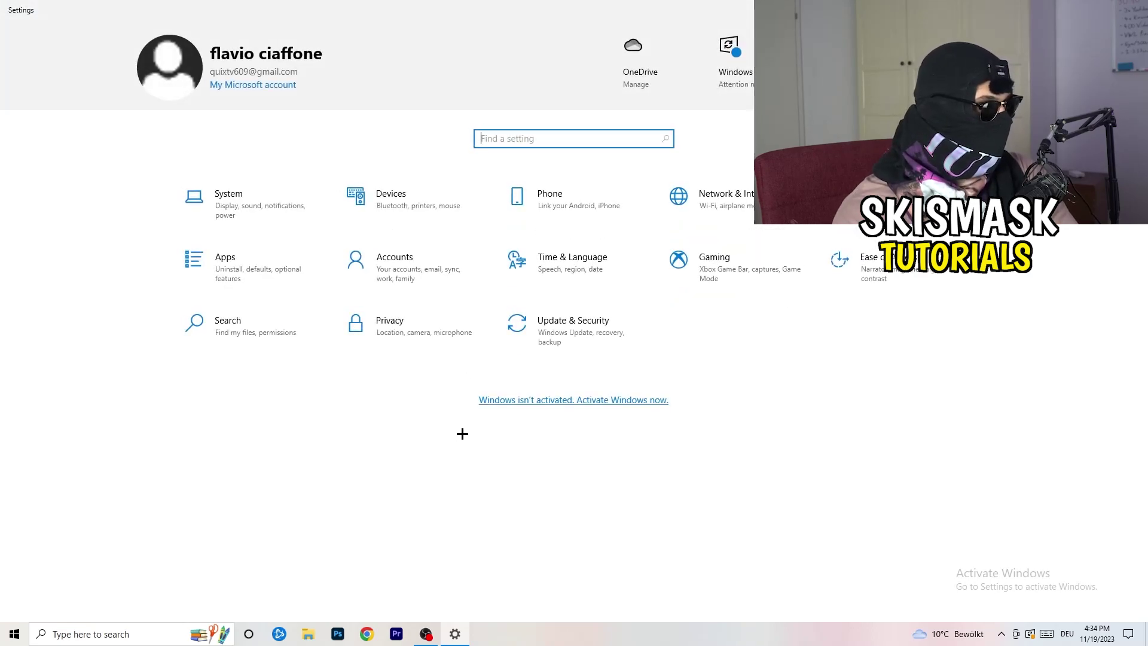
- Open Gaming settings on the Xbox Game Bar page, leaving Game Bar switched off
click(756, 286)
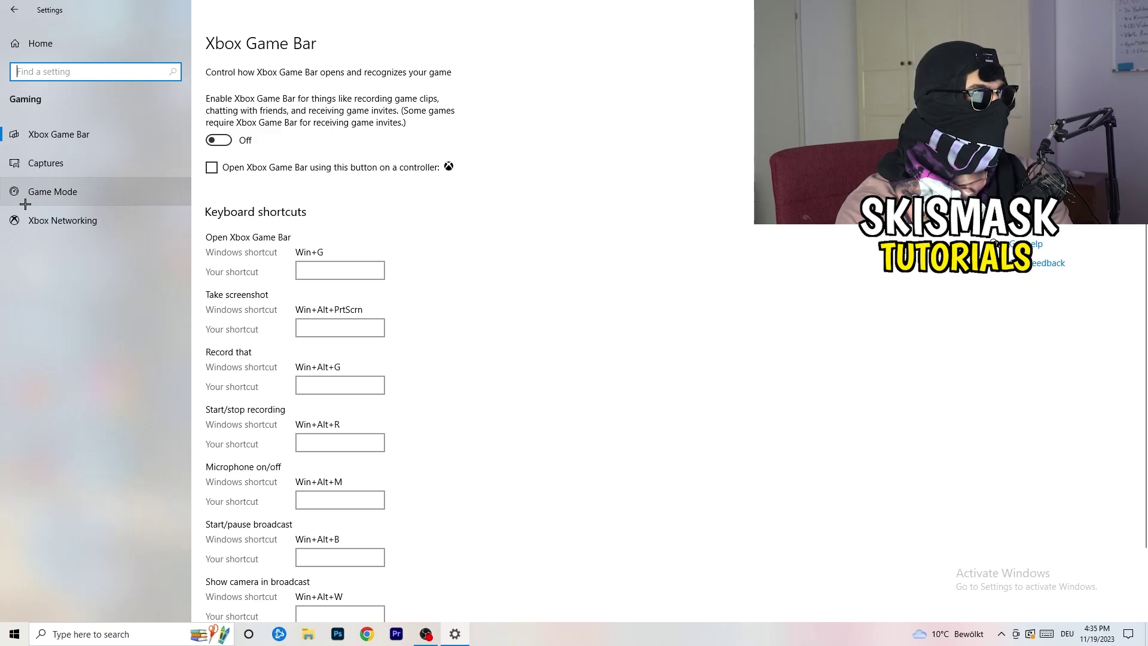
- Check that Game Mode is on, then close Settings with Alt+F4
click(104, 190)
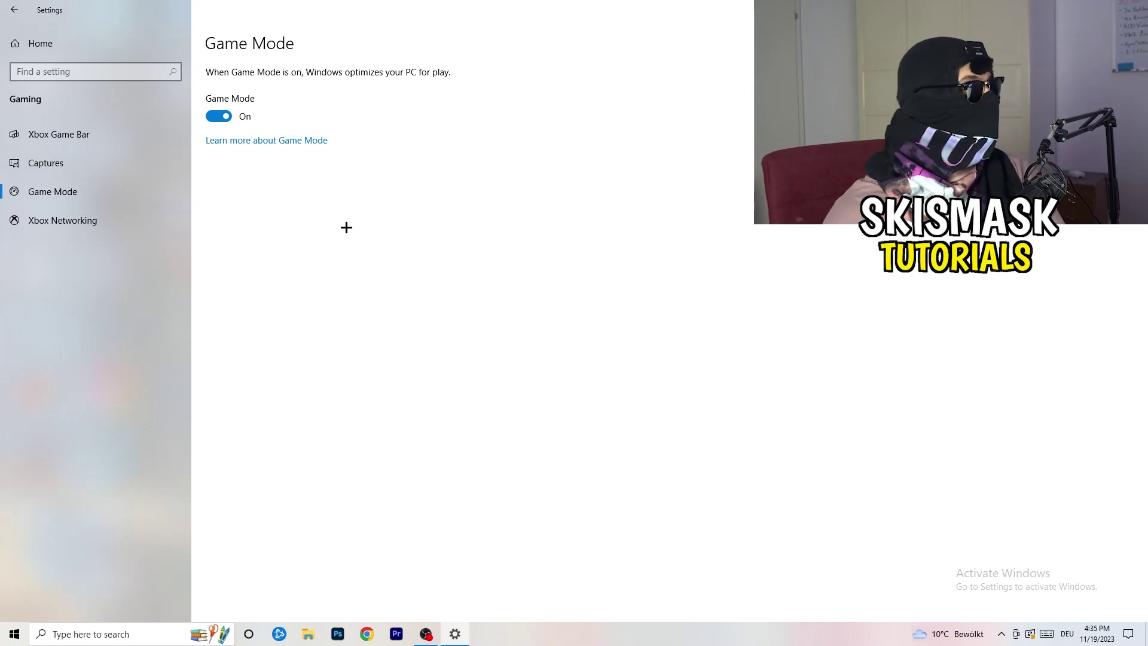
key(alt+F4)
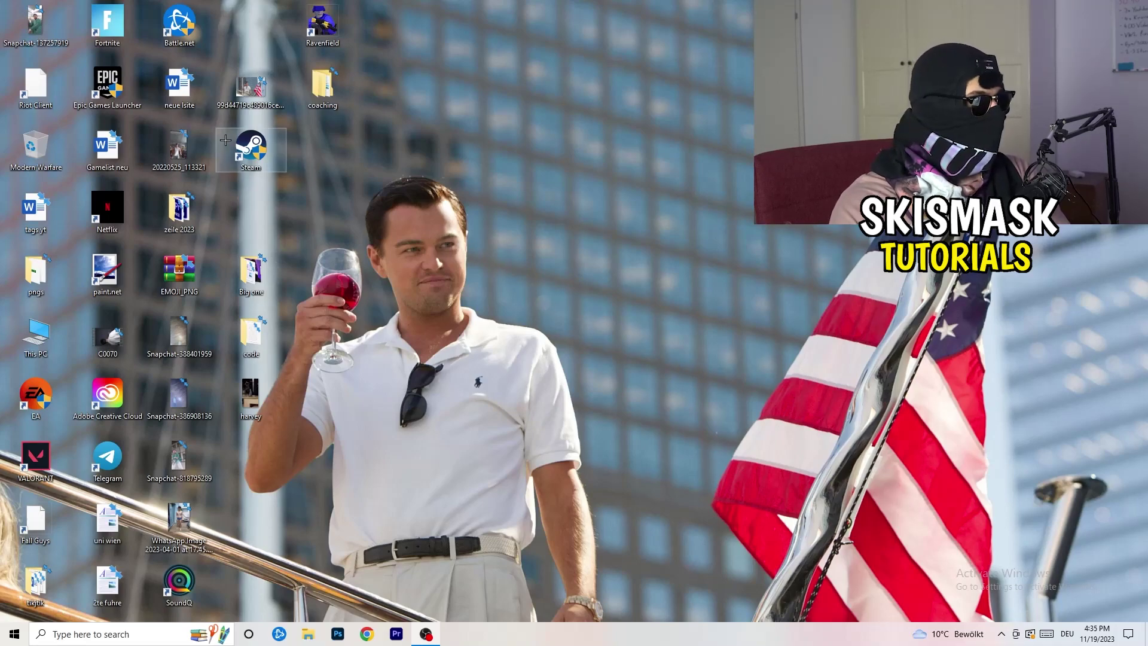
- Set the Steam shortcut to Windows 8 compatibility mode, run as administrator, and confirm with OK
drag(254, 149, 608, 244)
right_click(614, 208)
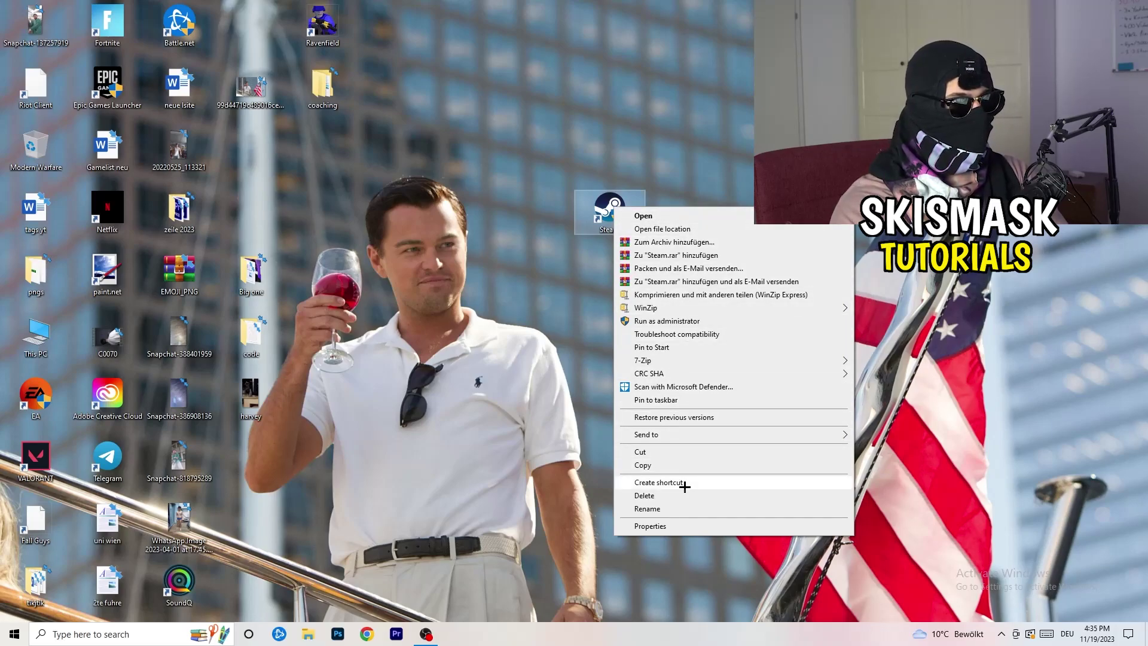
click(690, 526)
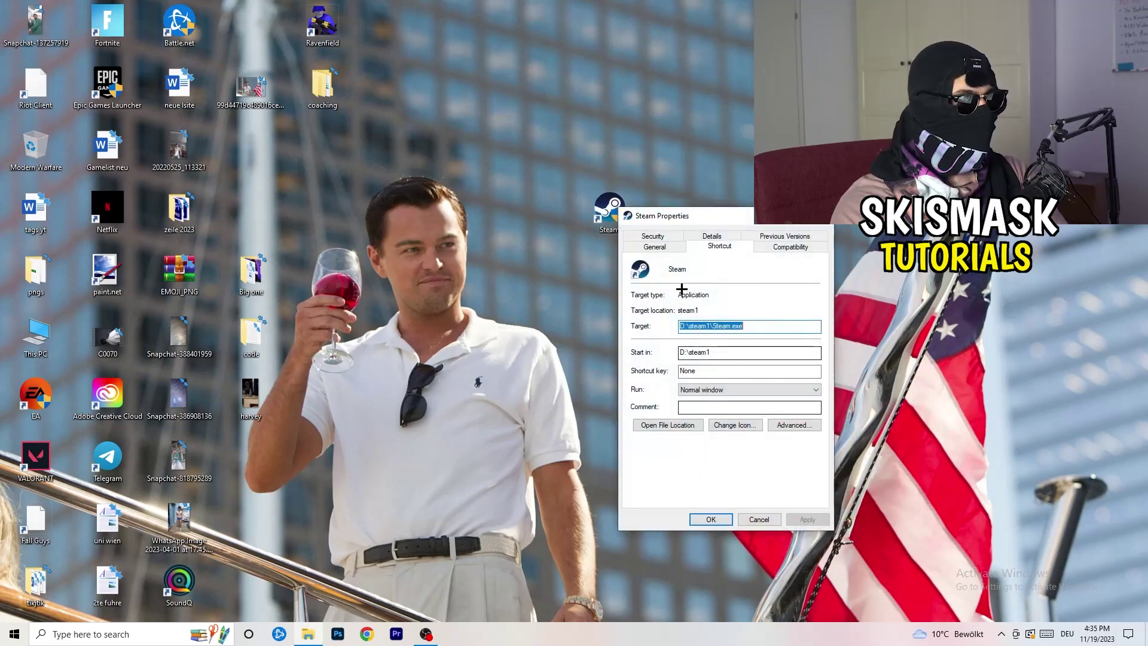
drag(674, 216, 502, 111)
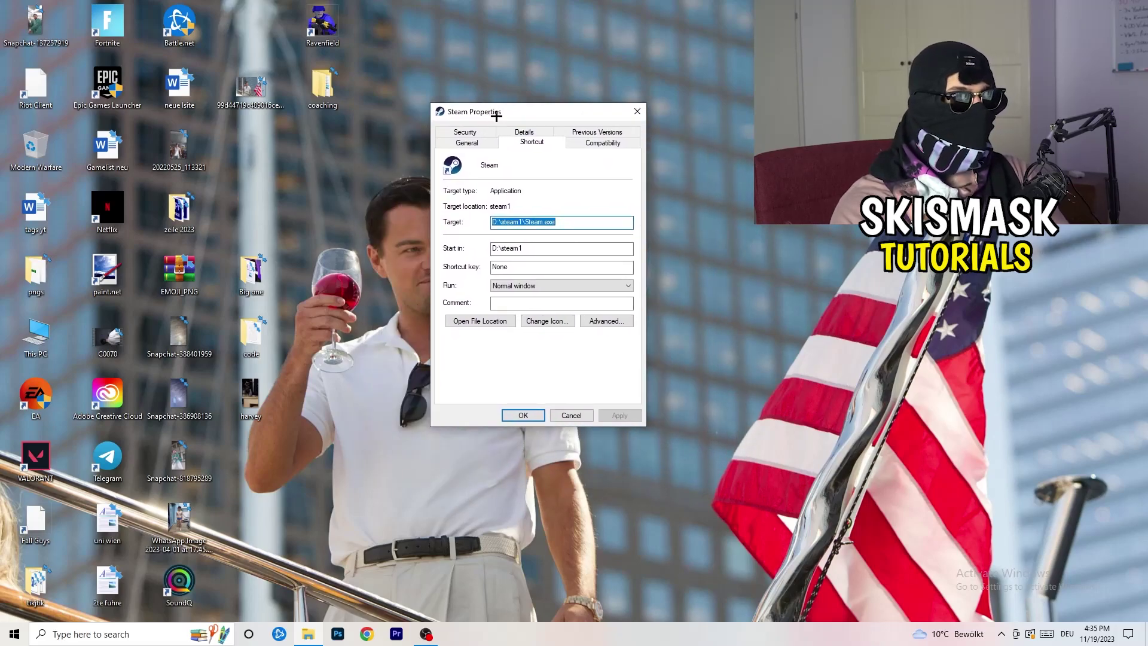
click(616, 145)
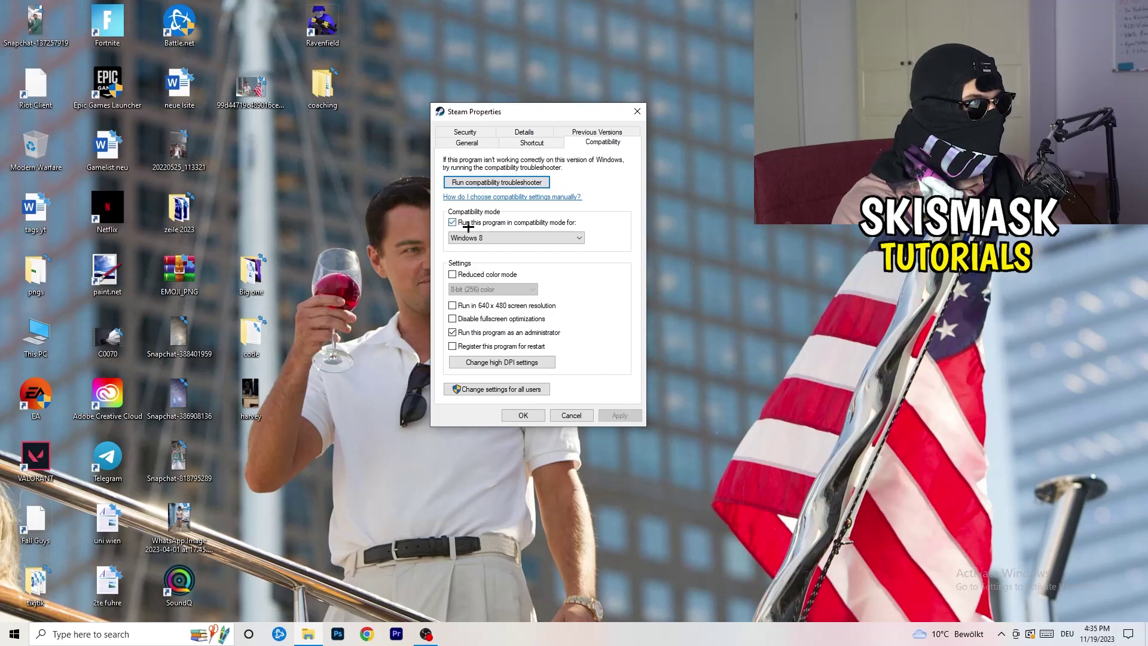
click(541, 236)
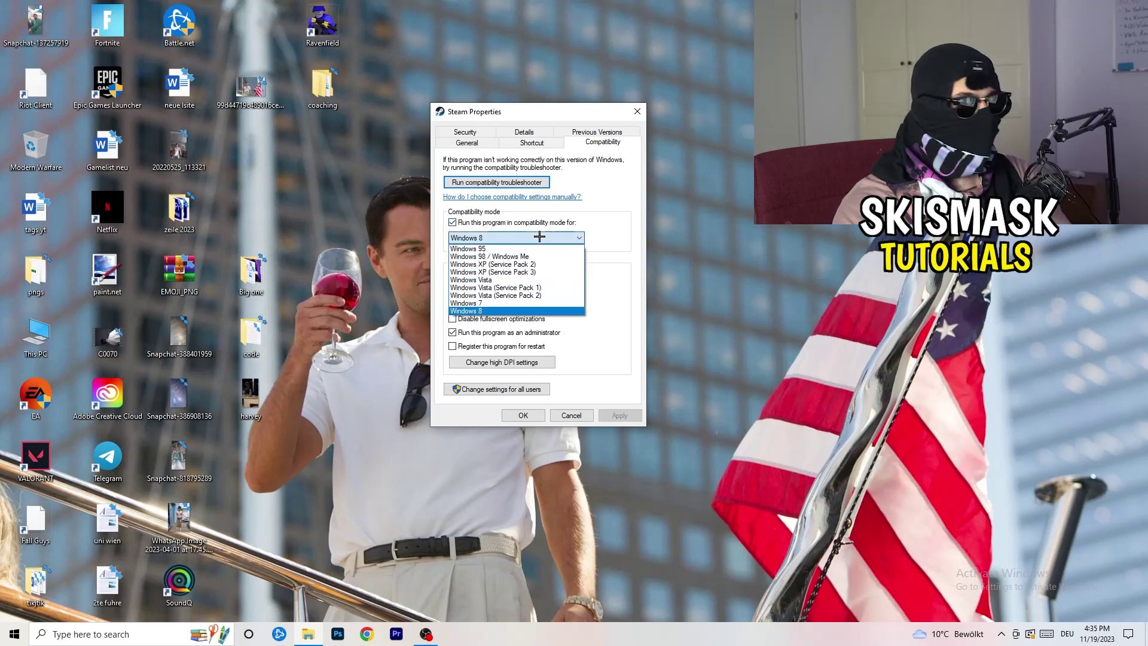
click(637, 228)
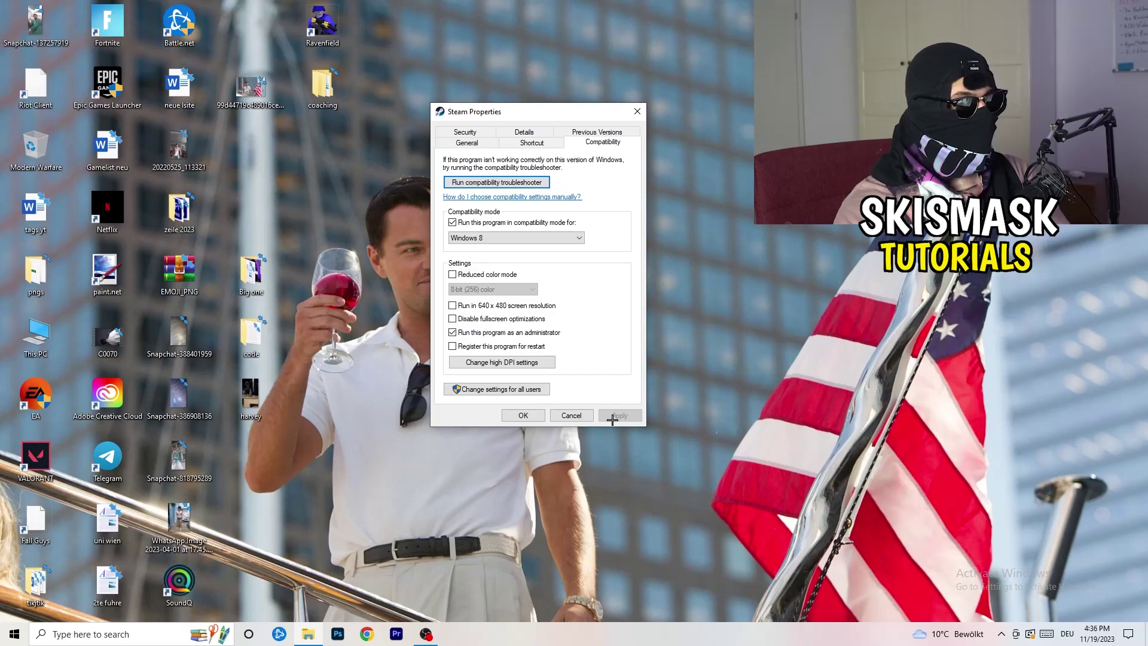
click(523, 415)
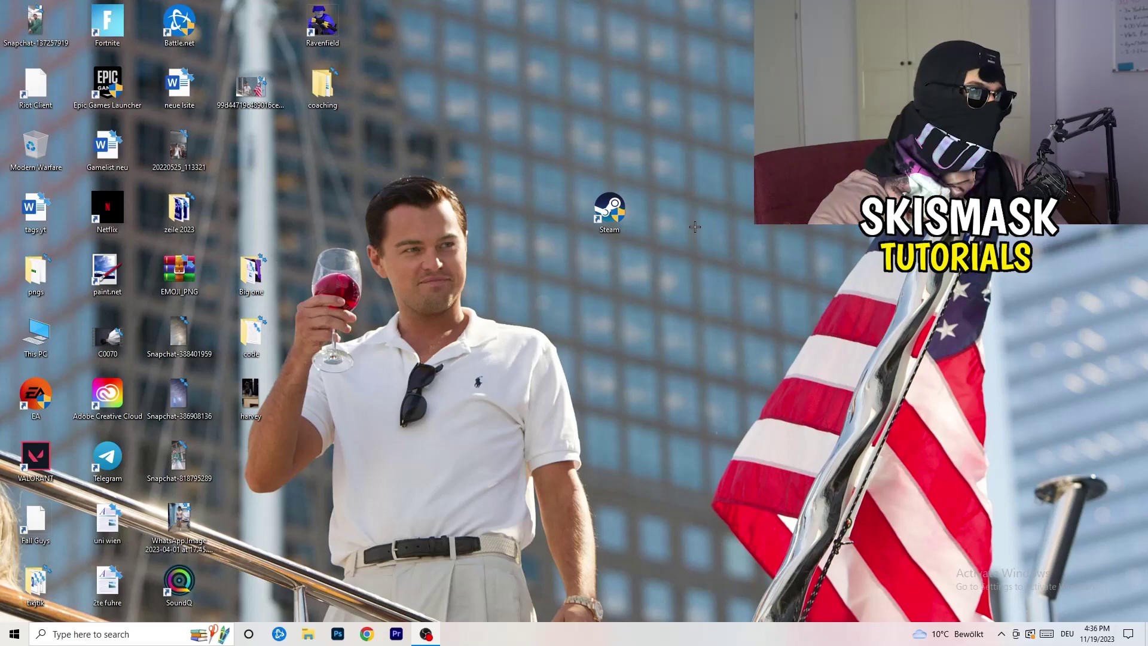
- Recheck the Steam shortcut's Compatibility tab, then drag the icon back to its original grid slot
drag(623, 223, 552, 223)
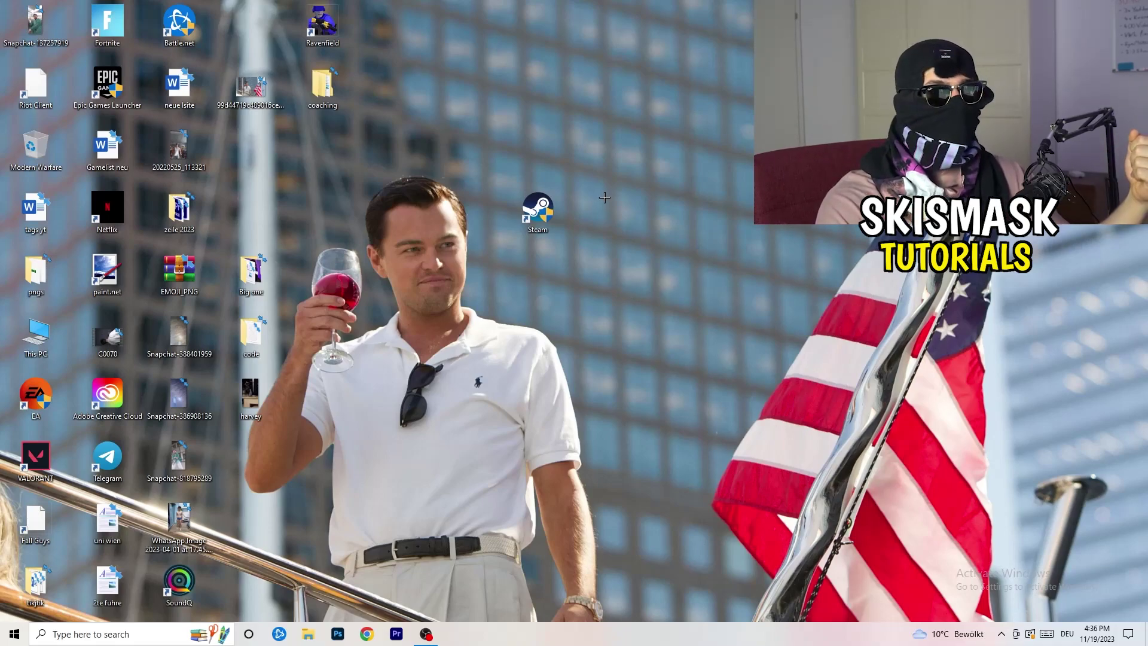
drag(551, 211, 413, 204)
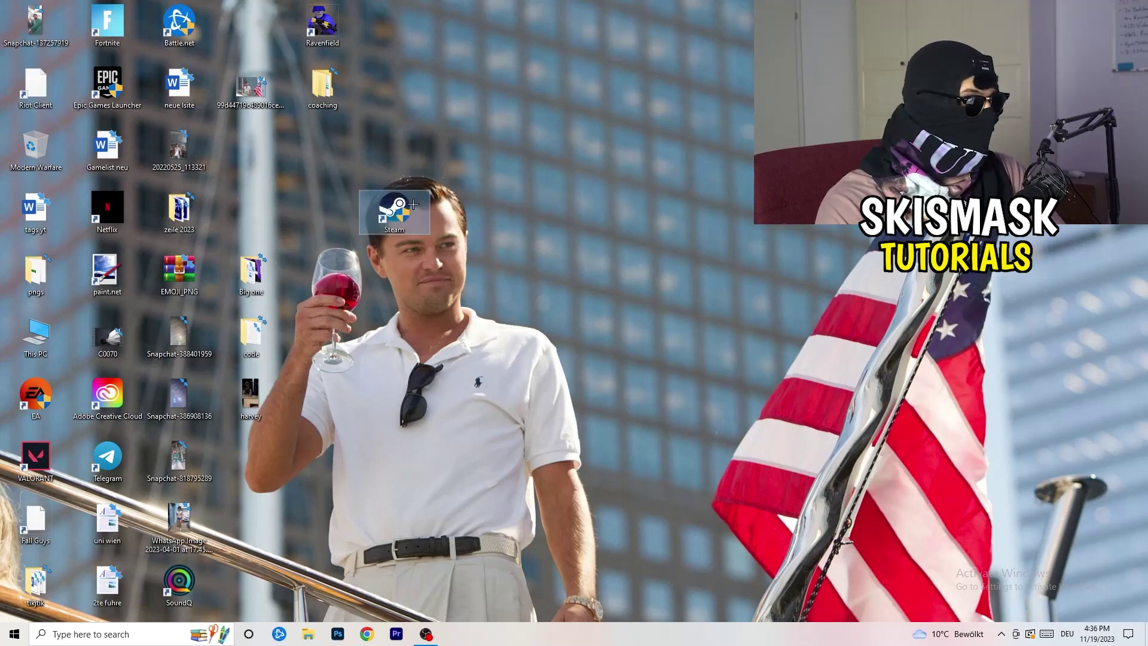
right_click(395, 206)
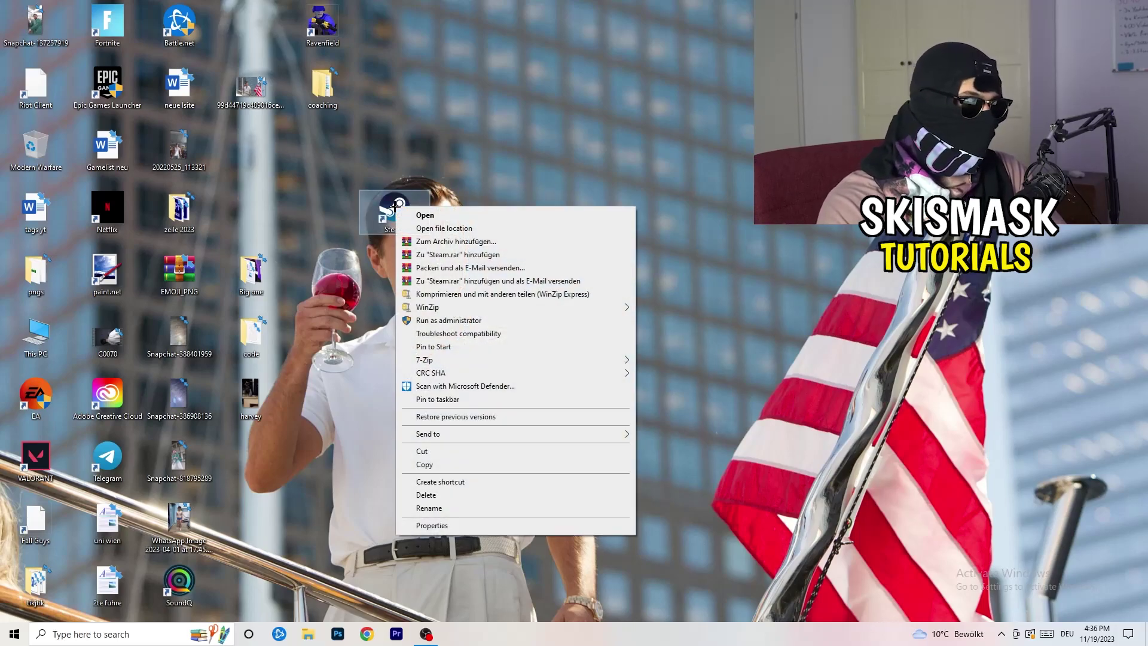
click(436, 525)
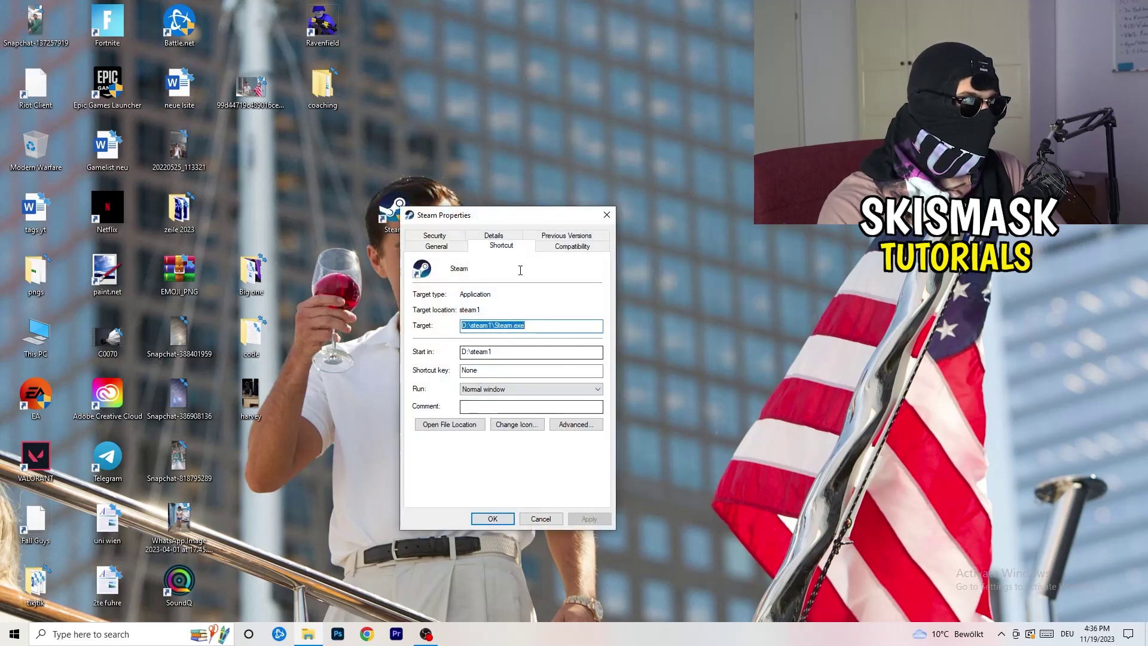
click(567, 243)
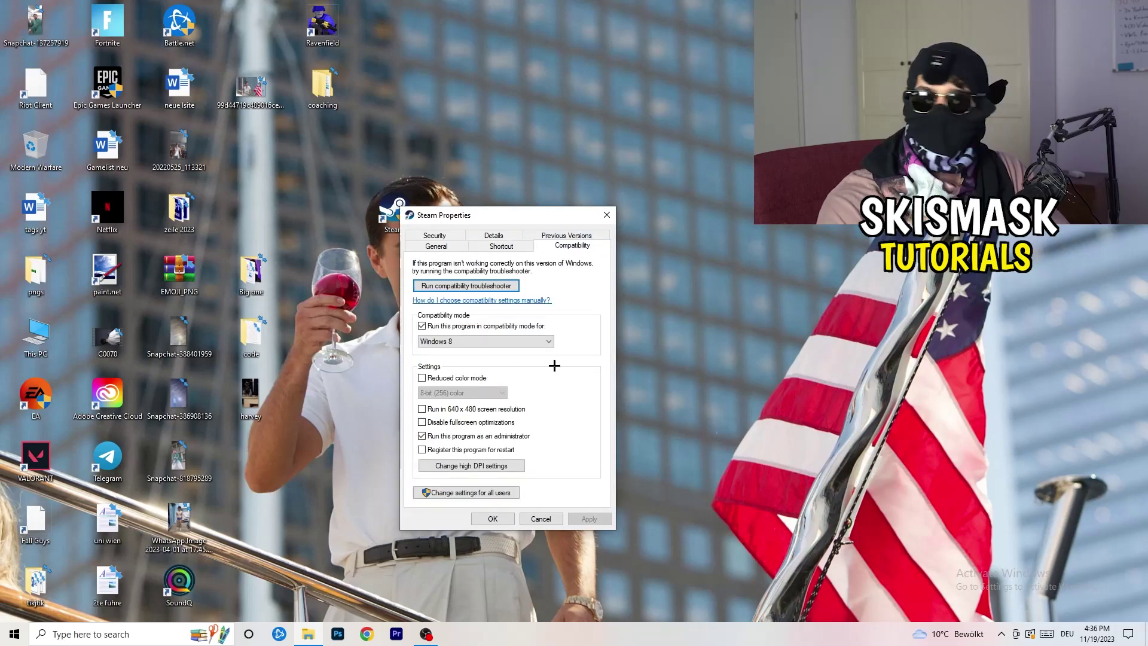
click(606, 214)
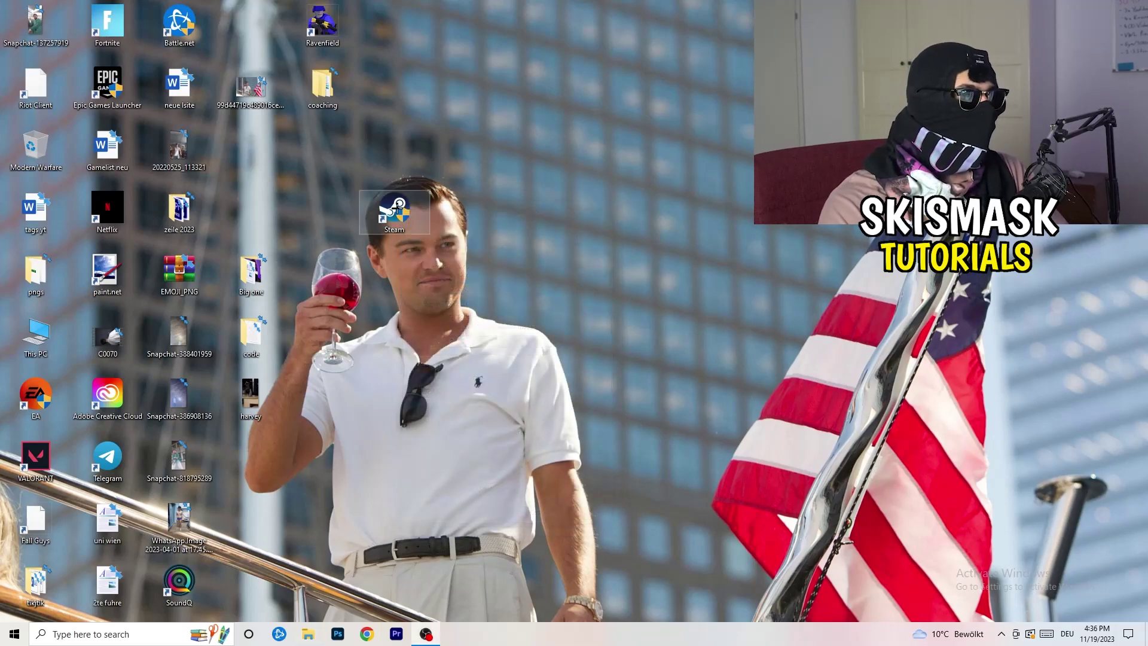
drag(251, 146, 251, 147)
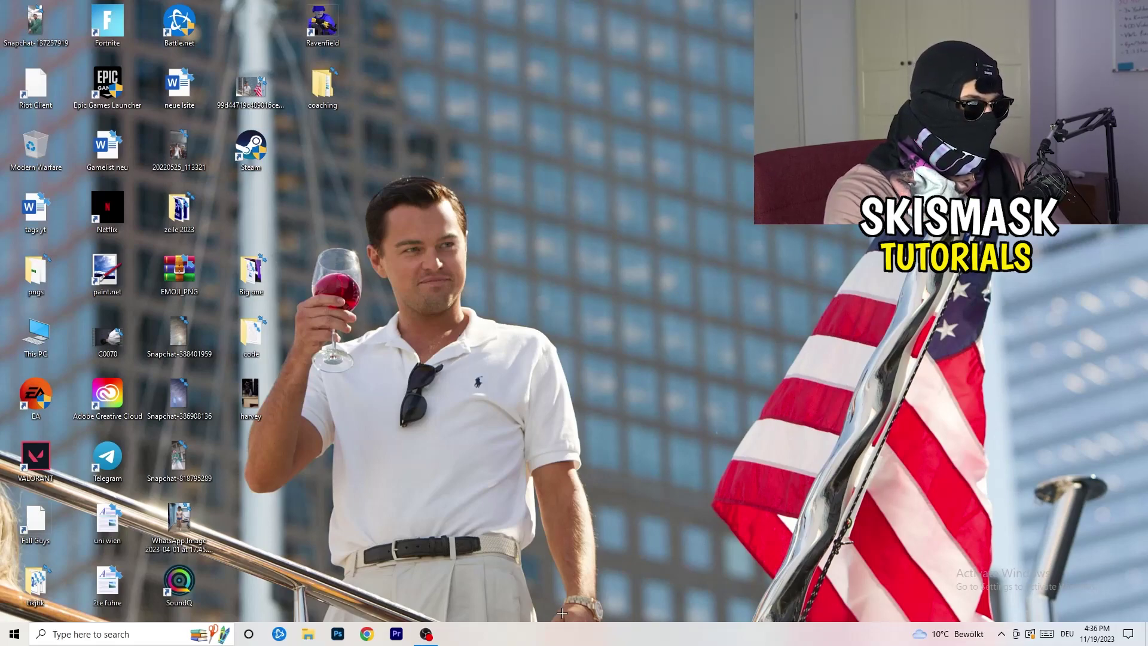
mouse_move(571, 630)
mouse_down()
mouse_move(610, 372)
mouse_move(478, 446)
mouse_move(565, 638)
mouse_up()
- Open Task Manager from the taskbar, maximize it, and show the Details tab
right_click(611, 636)
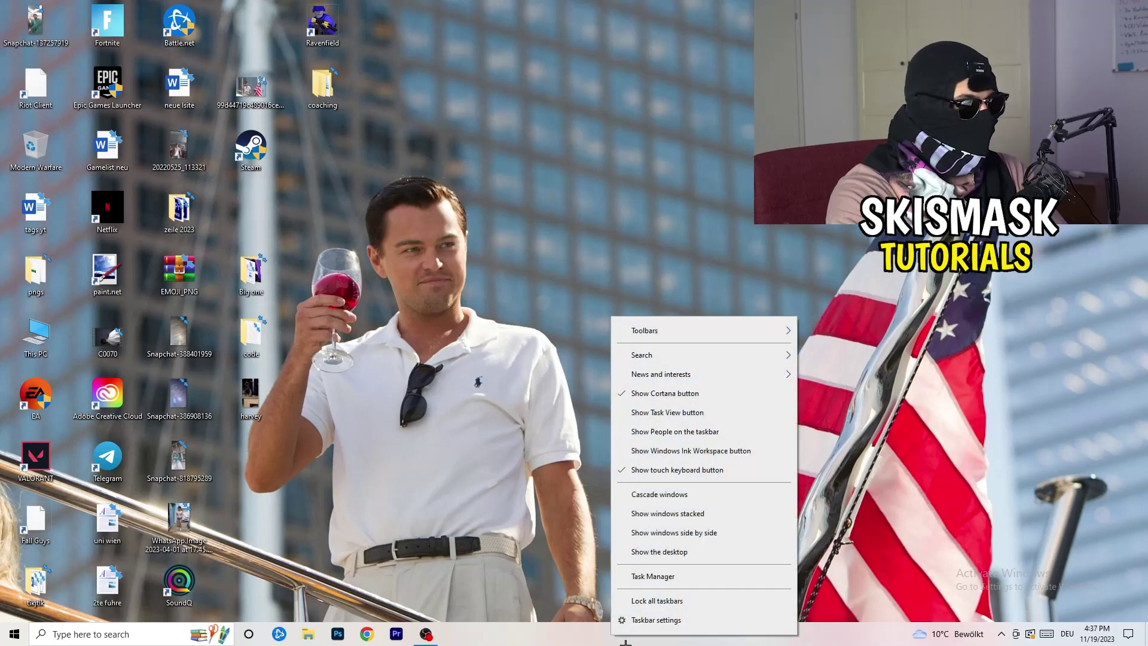
click(664, 625)
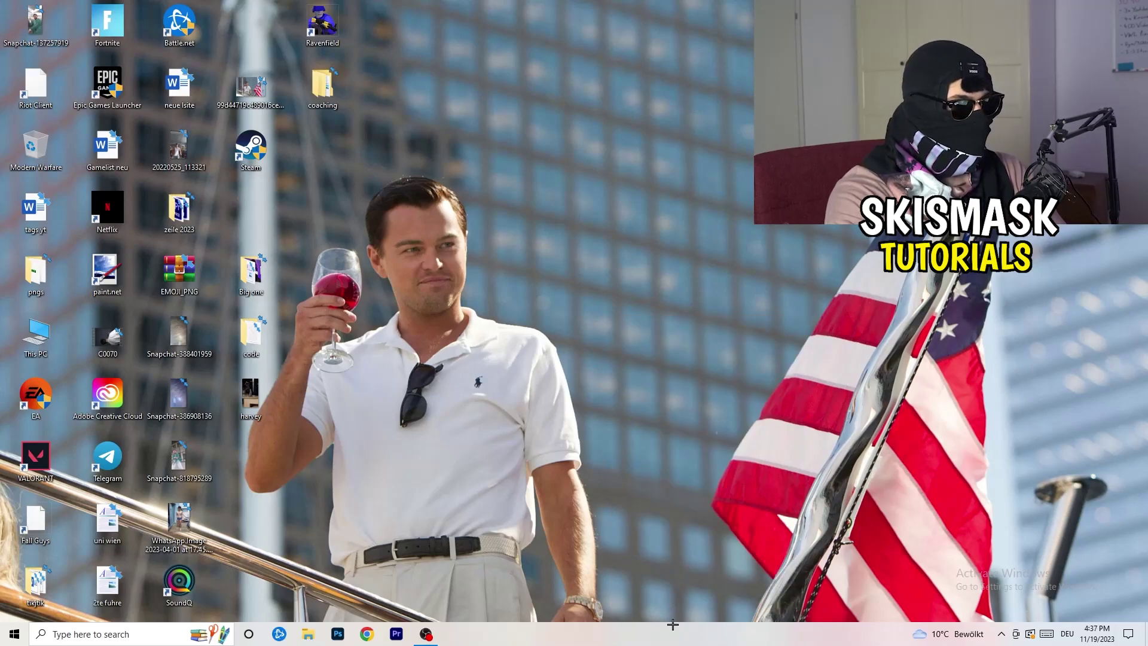
click(663, 26)
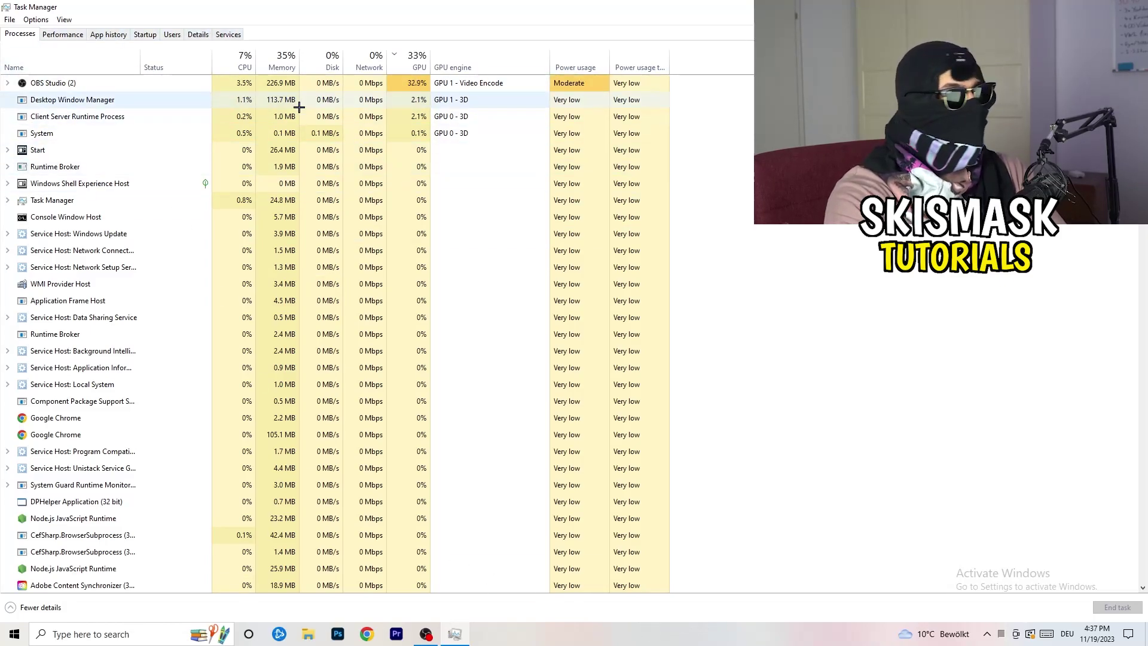
click(199, 34)
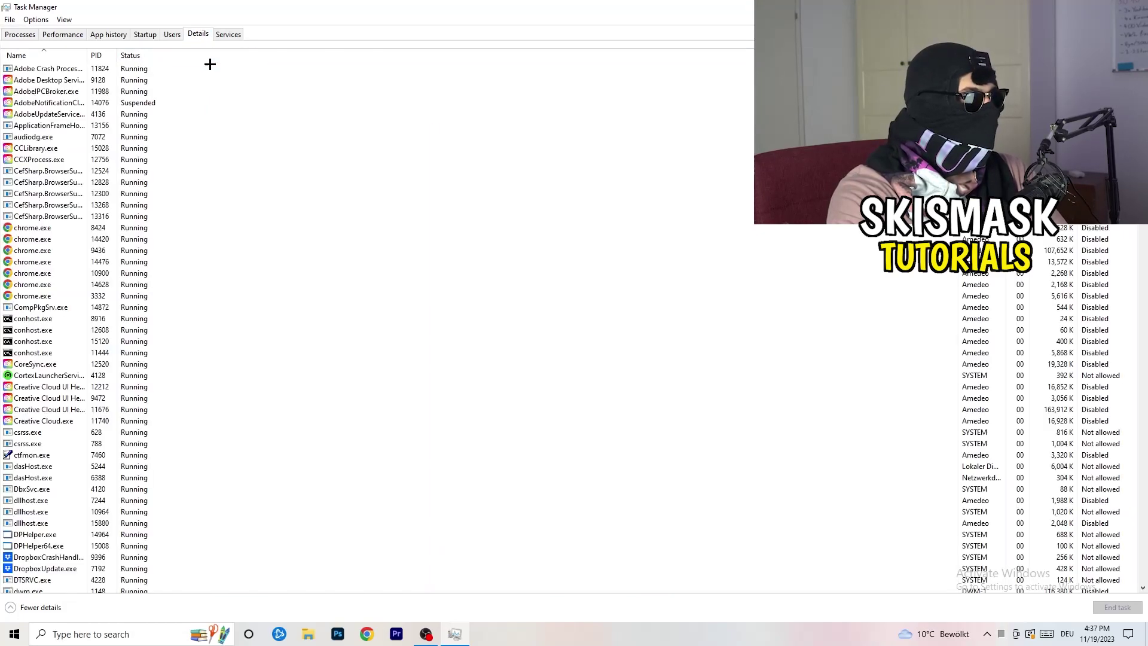
- Review Creative Cloud UI Helper's Set priority options, leave it at Normal, and close Task Manager
right_click(34, 398)
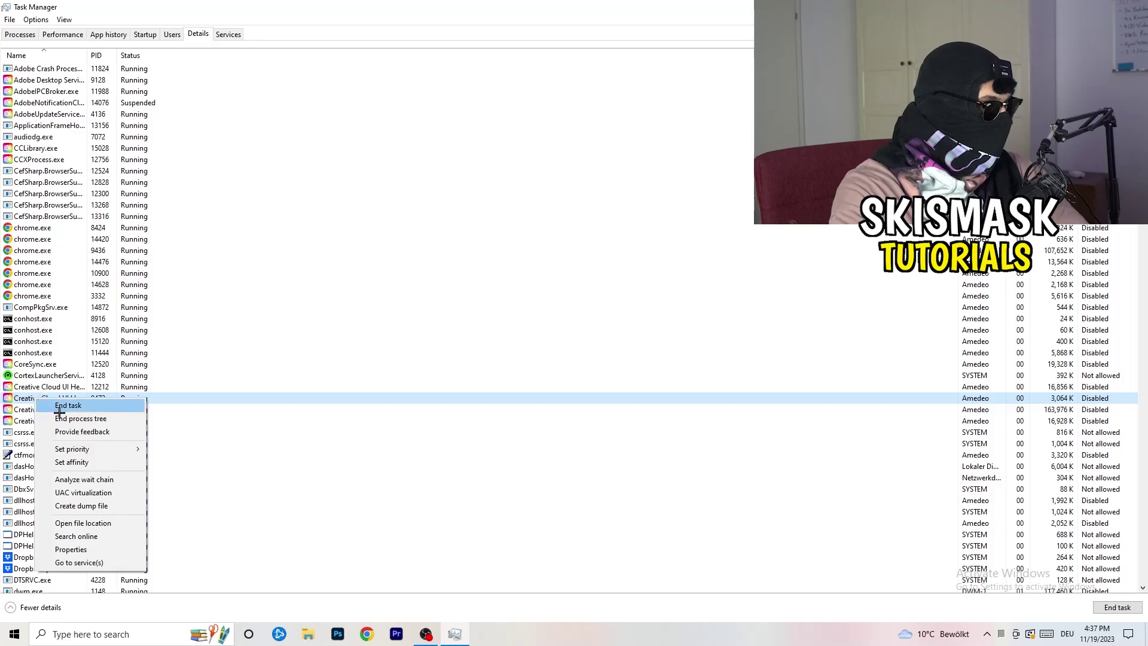
mouse_move(75, 454)
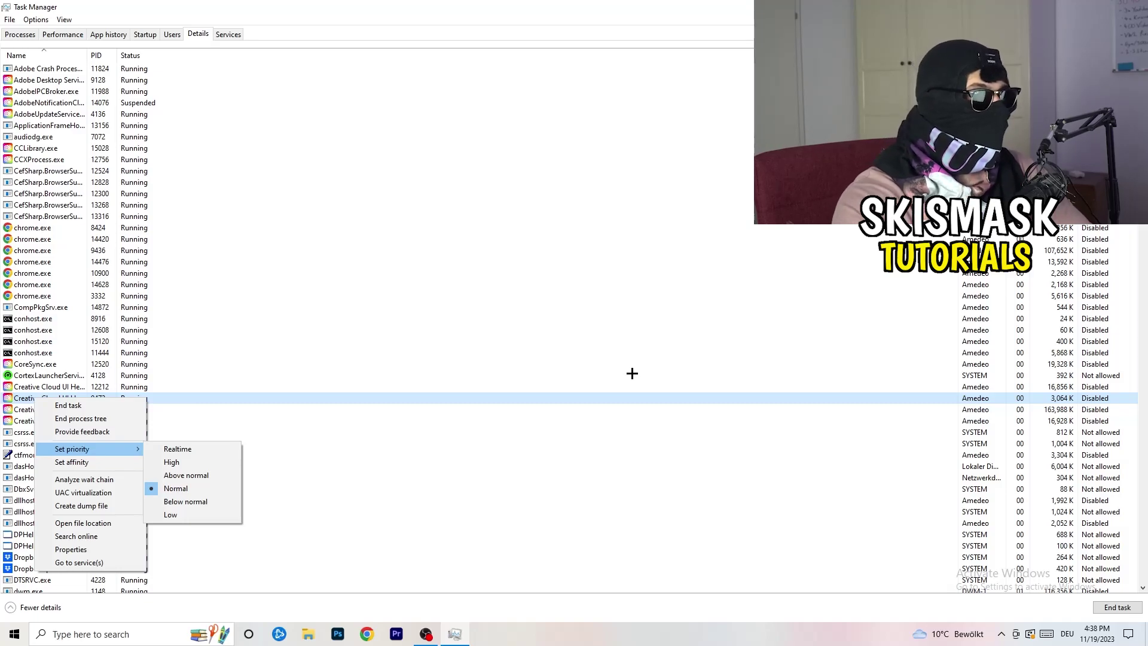
key(Escape)
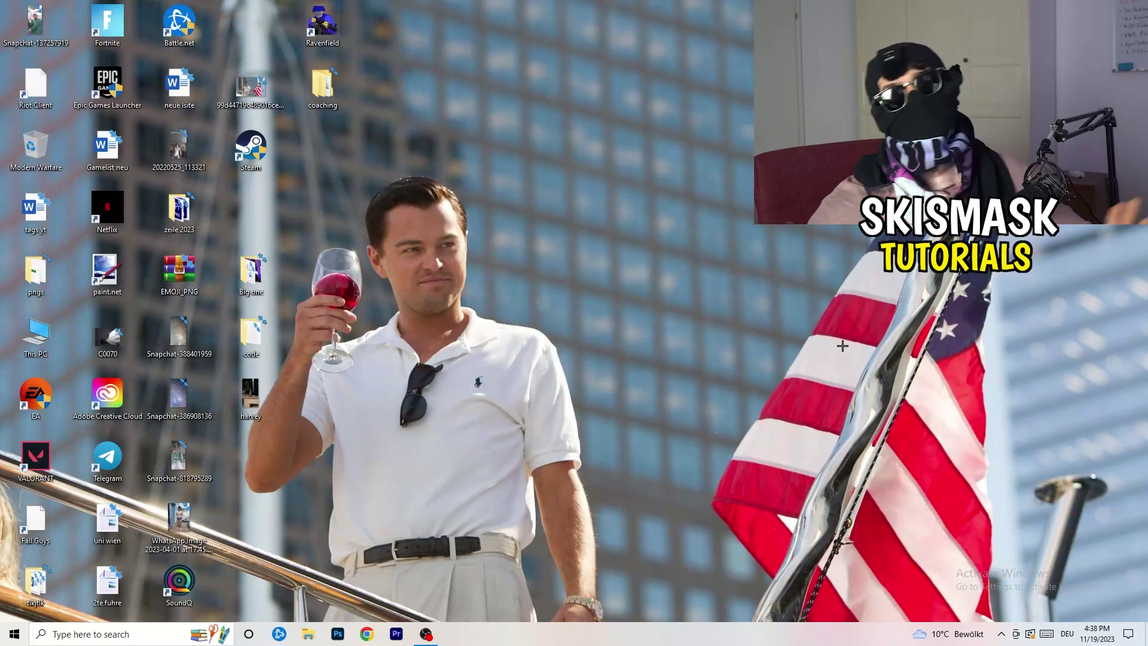